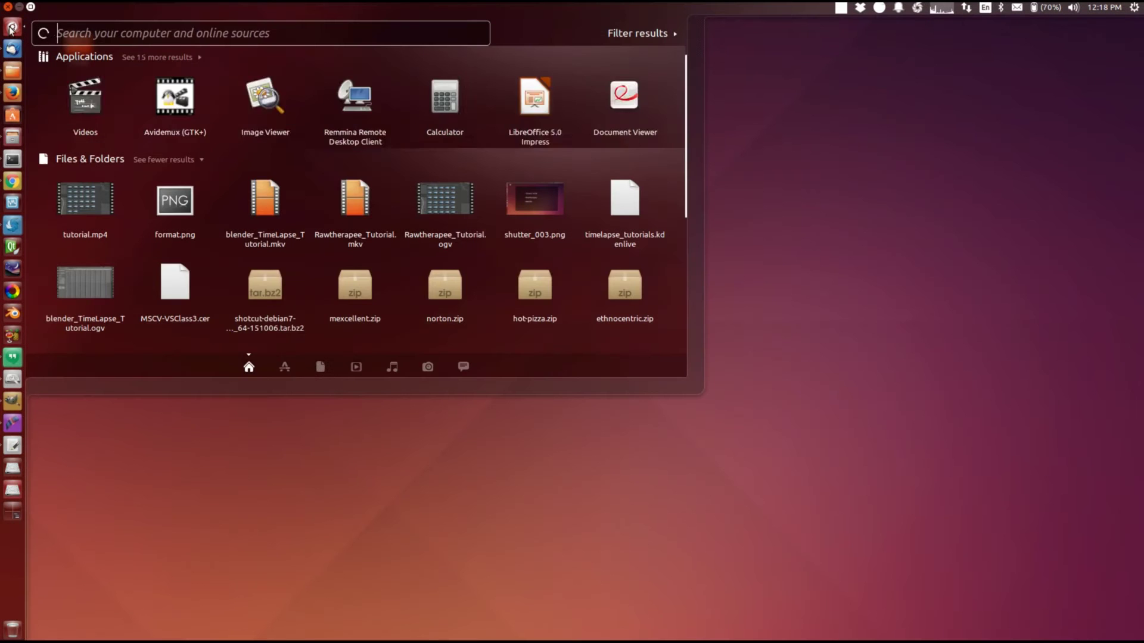
Step: Launch RawTherapee and browse the Pictures > D7200 > TimeLapse > TimeLapse1 folder of sky shots
type("rawthe")
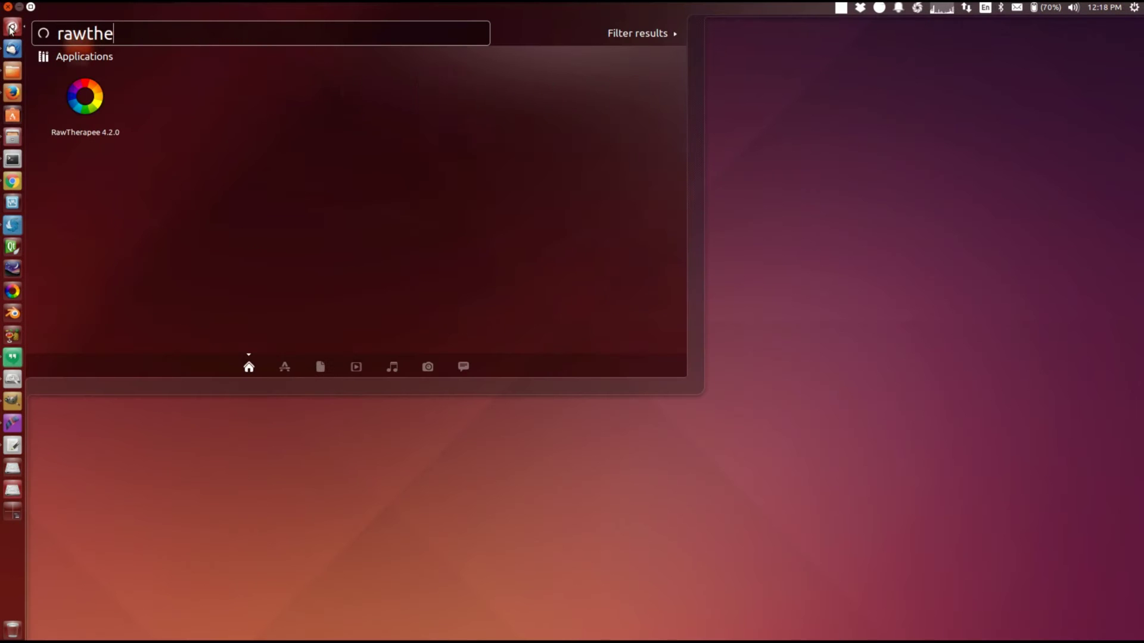
left_click(76, 90)
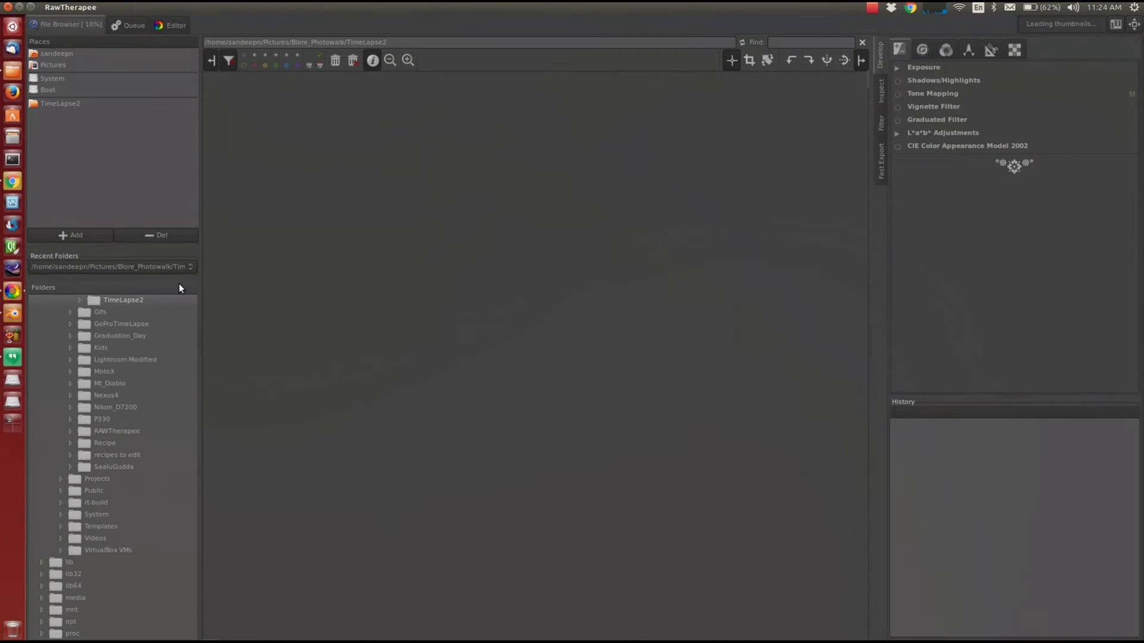
left_click(99, 338)
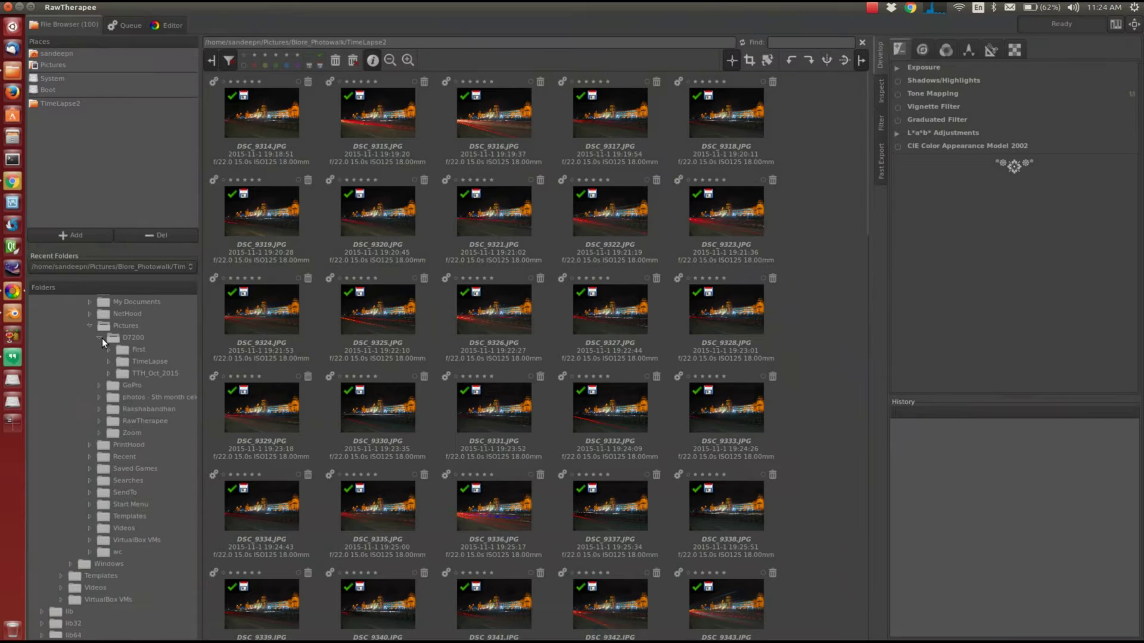
left_click(109, 361)
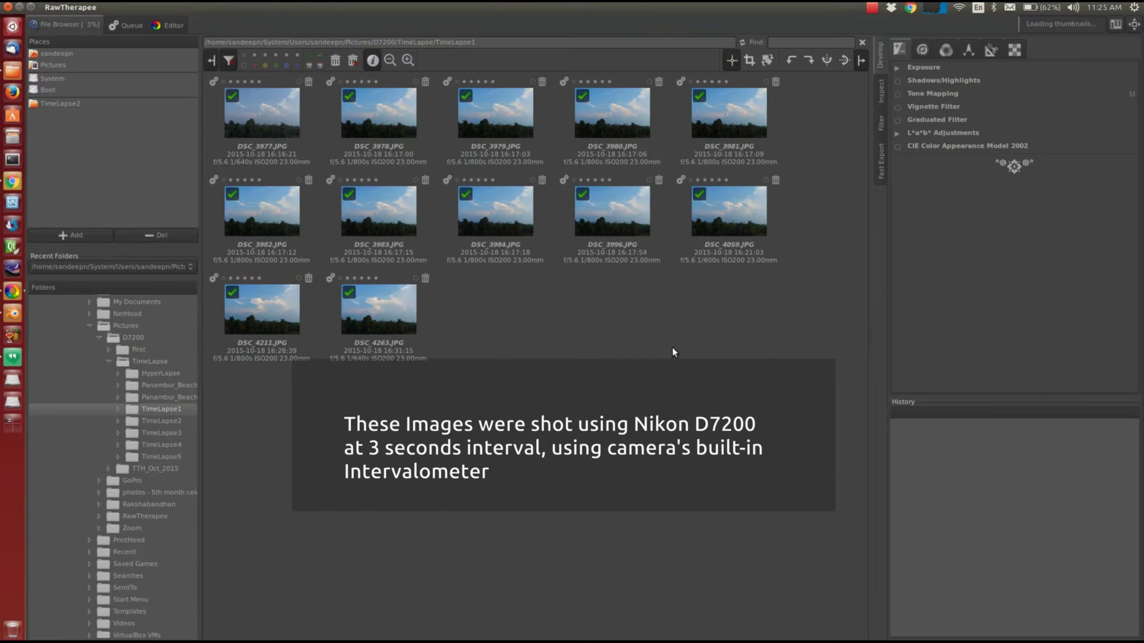
scroll(607, 249, "down", 5)
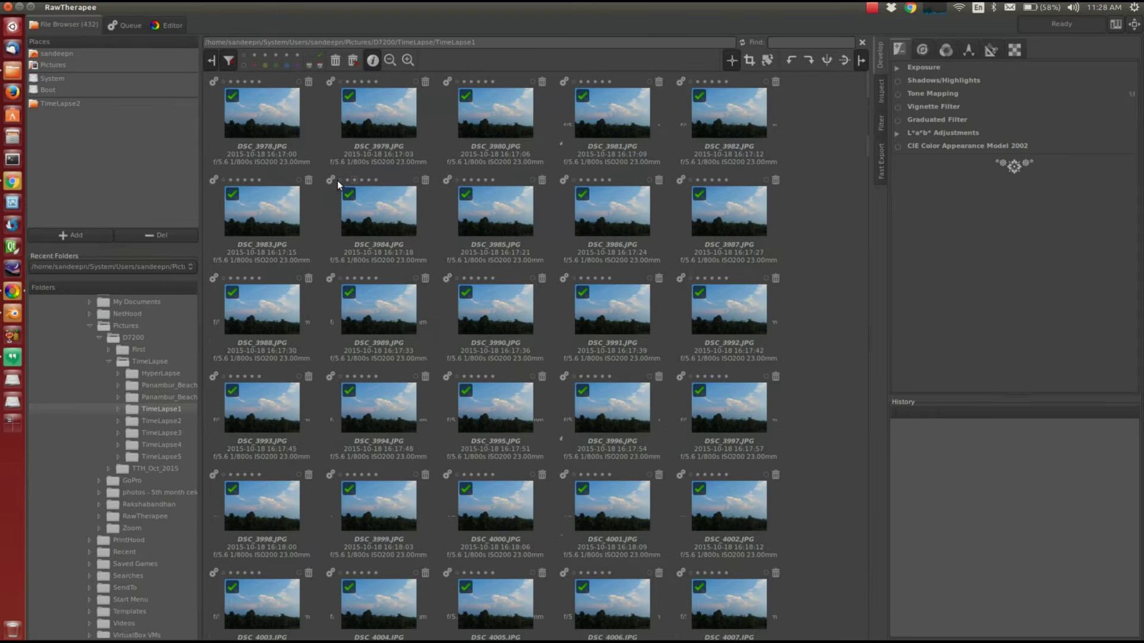
Step: Open DSC_3978.JPG on the Neutral profile with highlight compression 38, black -3646, lightness -17
double_click(284, 121)
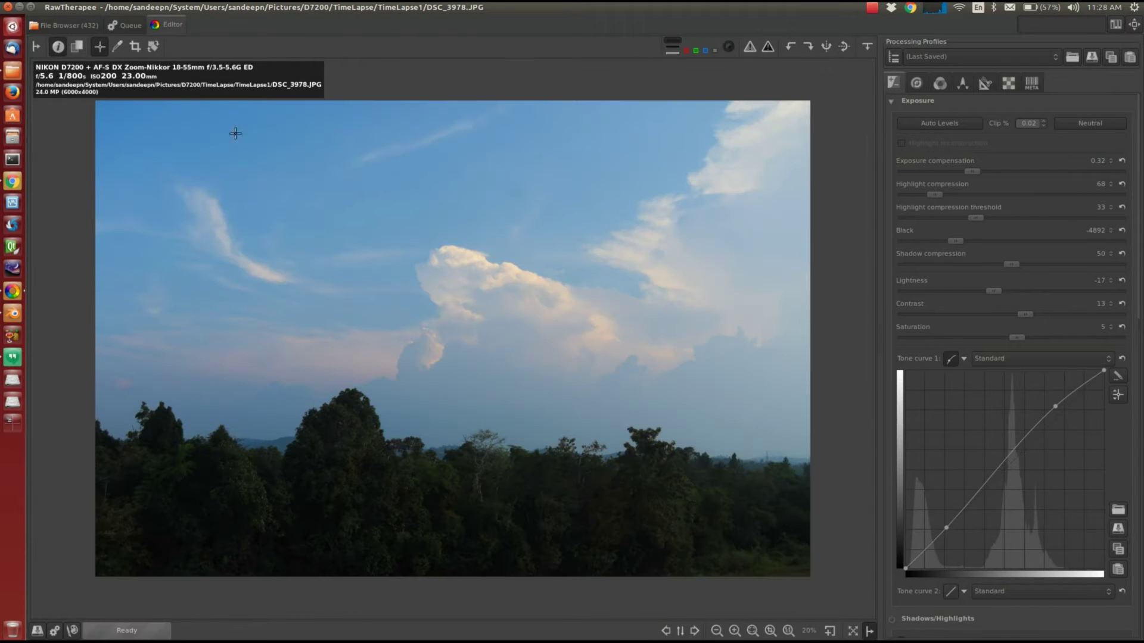
left_click(62, 47)
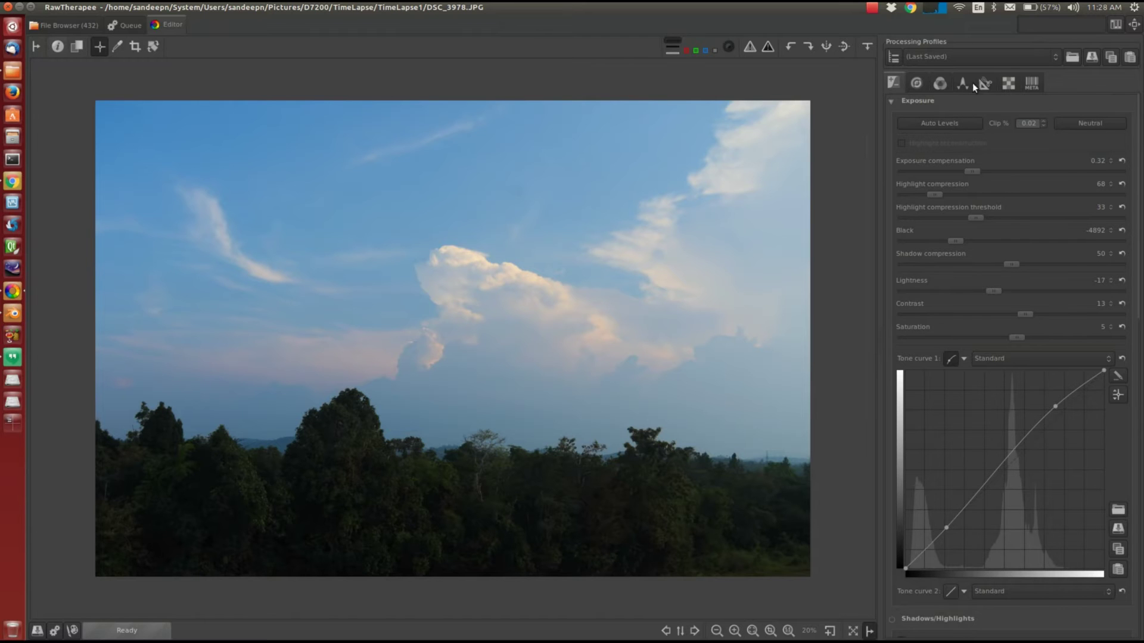
left_click(999, 57)
left_click(985, 35)
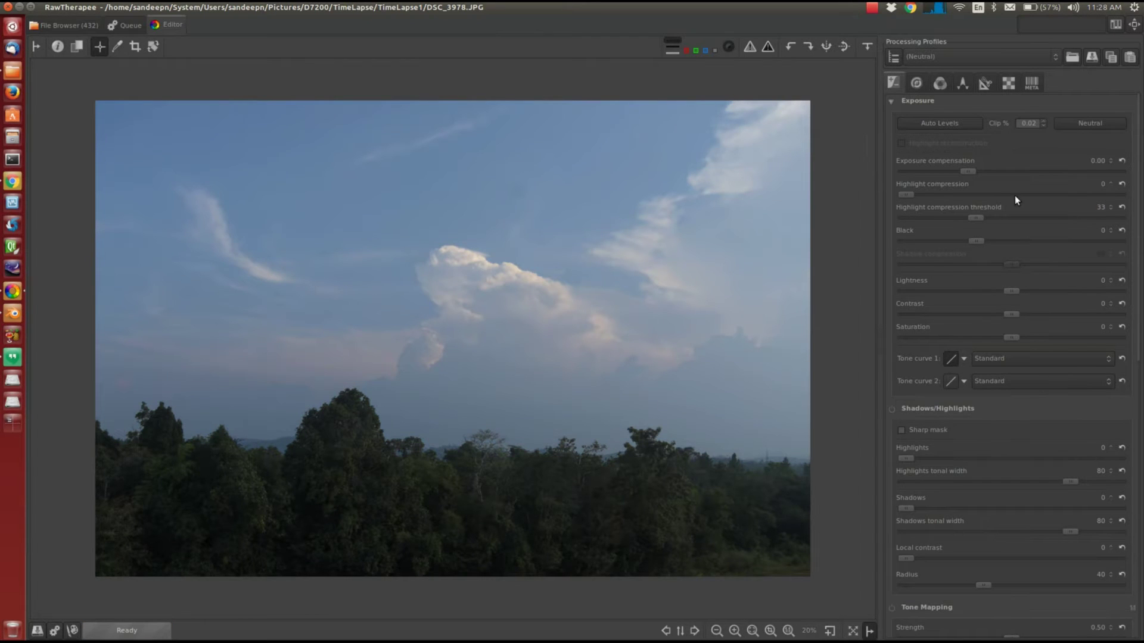
left_click_drag(908, 195, 924, 193)
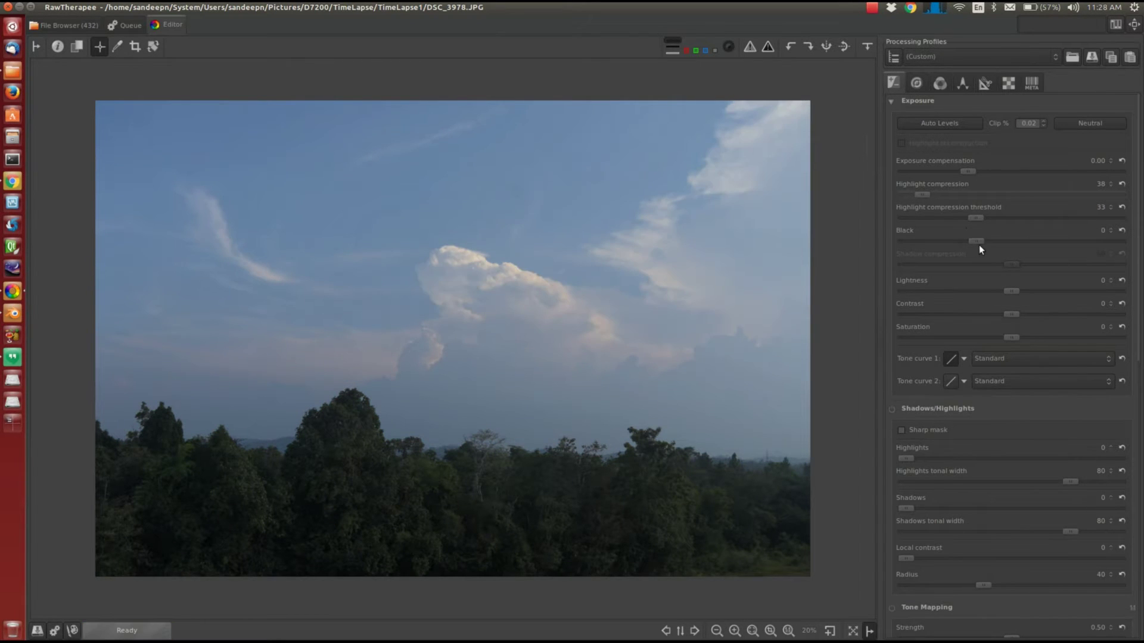
left_click_drag(978, 246, 960, 245)
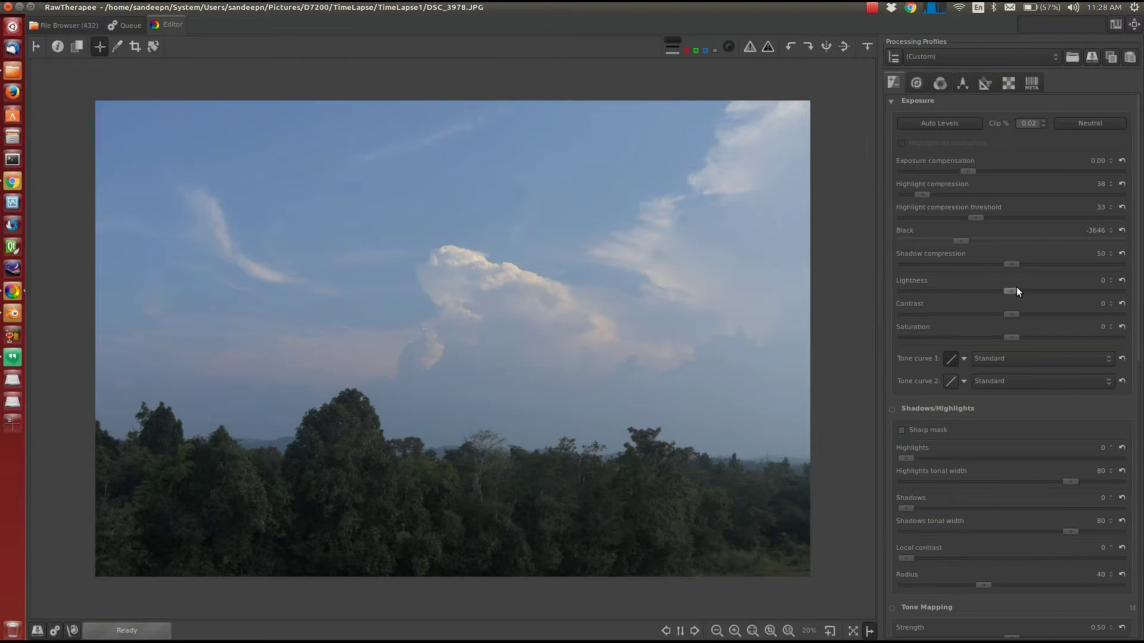
left_click_drag(1016, 291, 1017, 337)
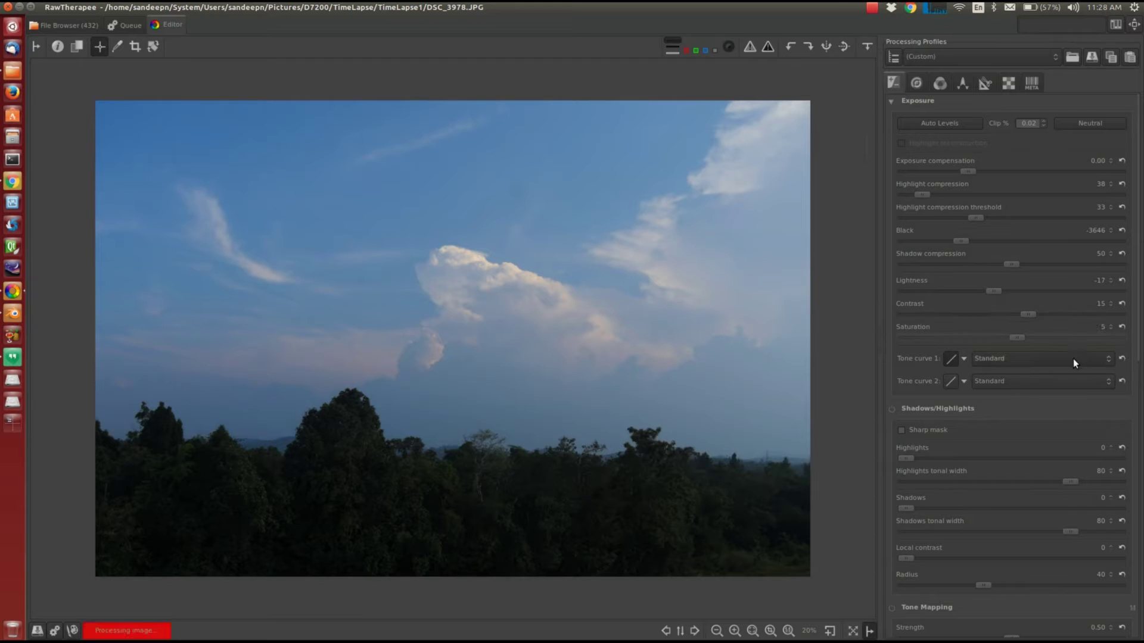
Step: Make tone curve 1 a custom curve and shape it into an S-curve
left_click(964, 359)
left_click(973, 377)
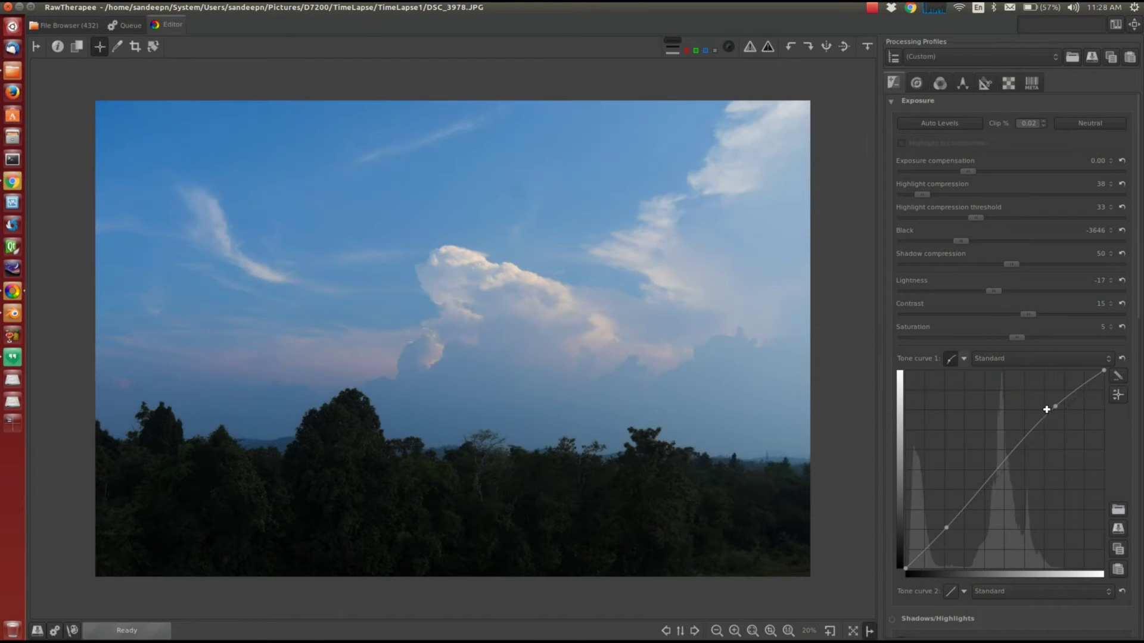
left_click(1121, 359)
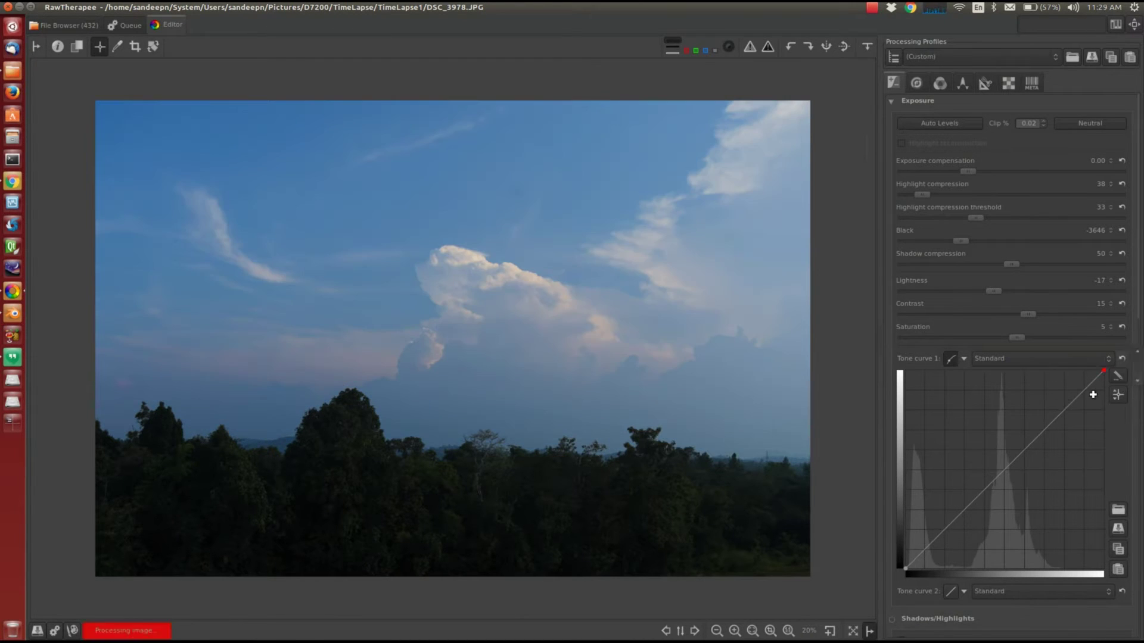
left_click_drag(1067, 410, 1055, 409)
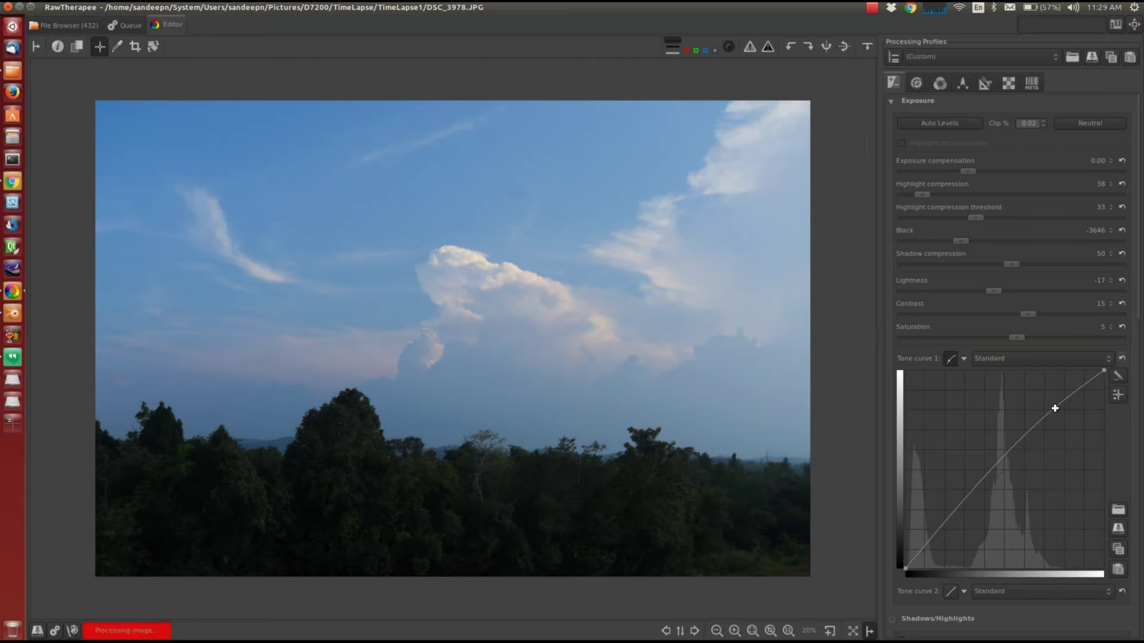
left_click(957, 512)
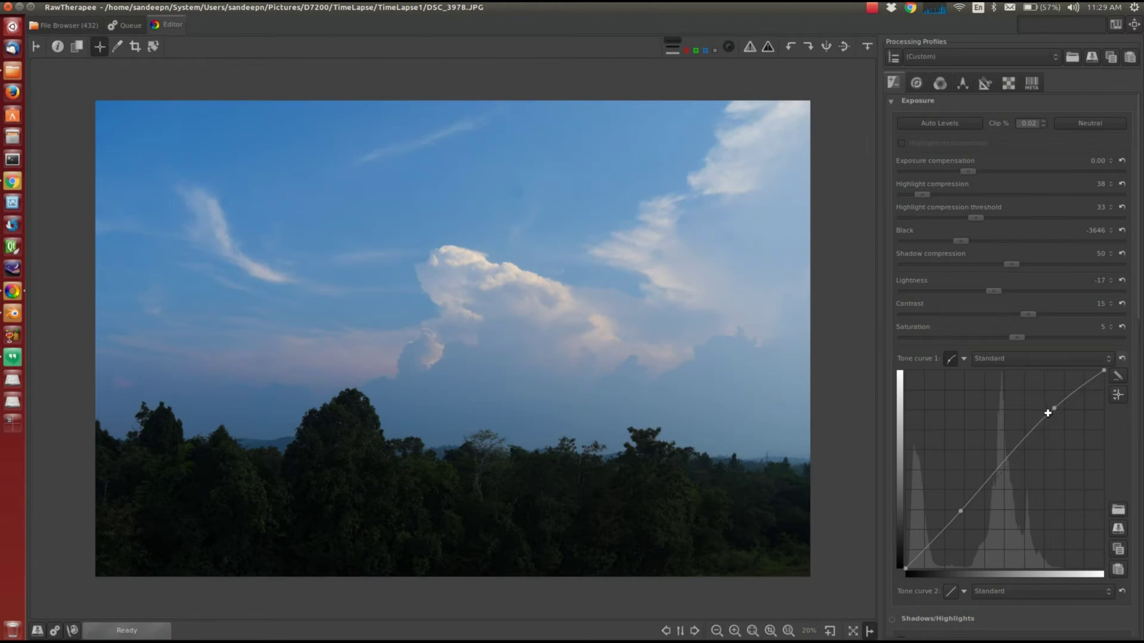
left_click_drag(1053, 410, 1050, 398)
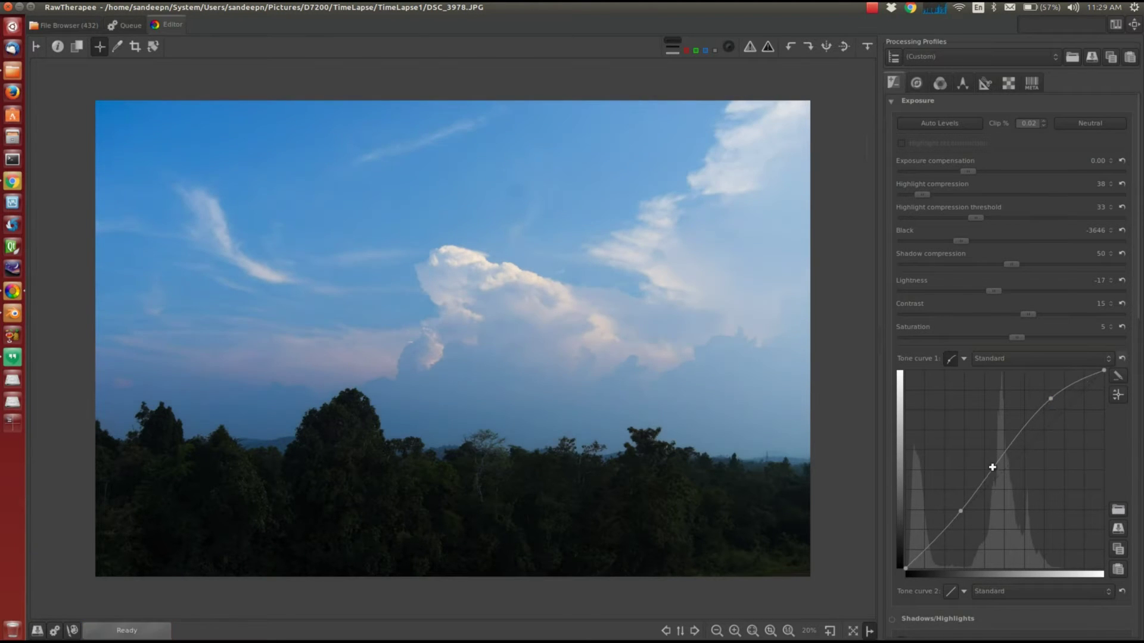
left_click_drag(959, 511, 961, 511)
Step: Set the white balance temperature to 6732 on the Color tab
left_click(940, 84)
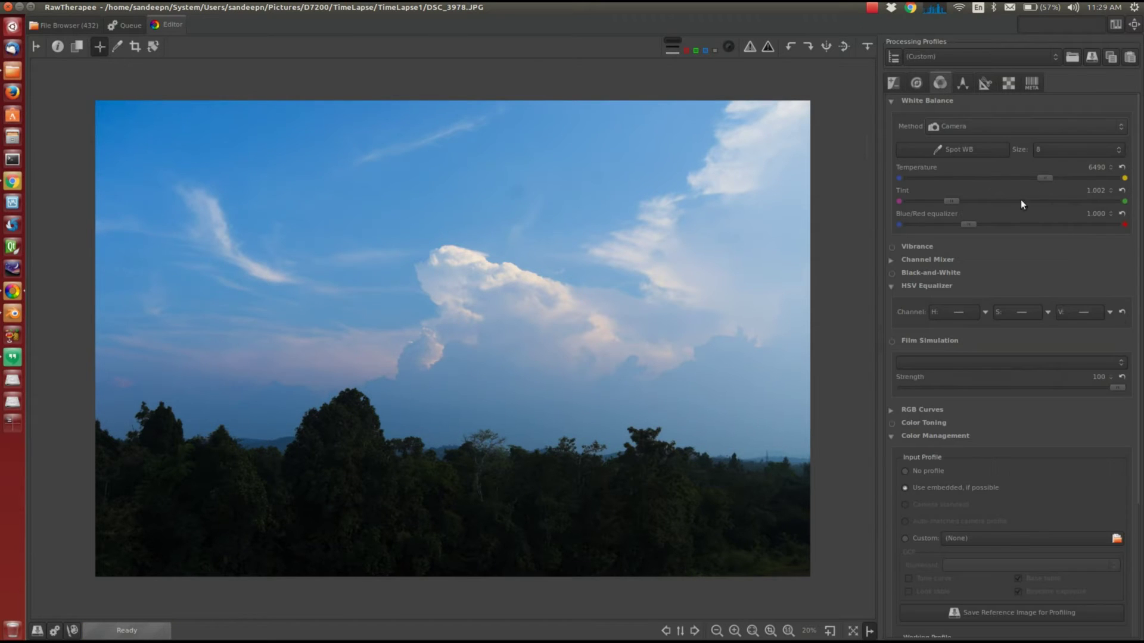
left_click_drag(1046, 177, 1049, 178)
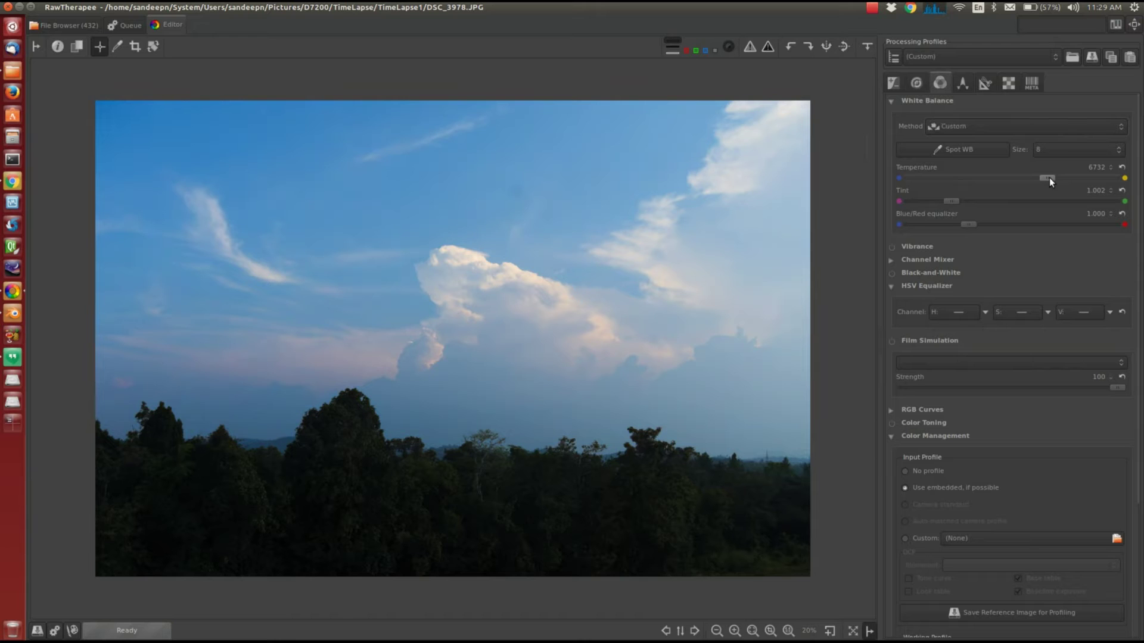
left_click(1046, 178)
Step: Save the current settings as the processing profile TimeLapse_Test.pp3
left_click(1090, 57)
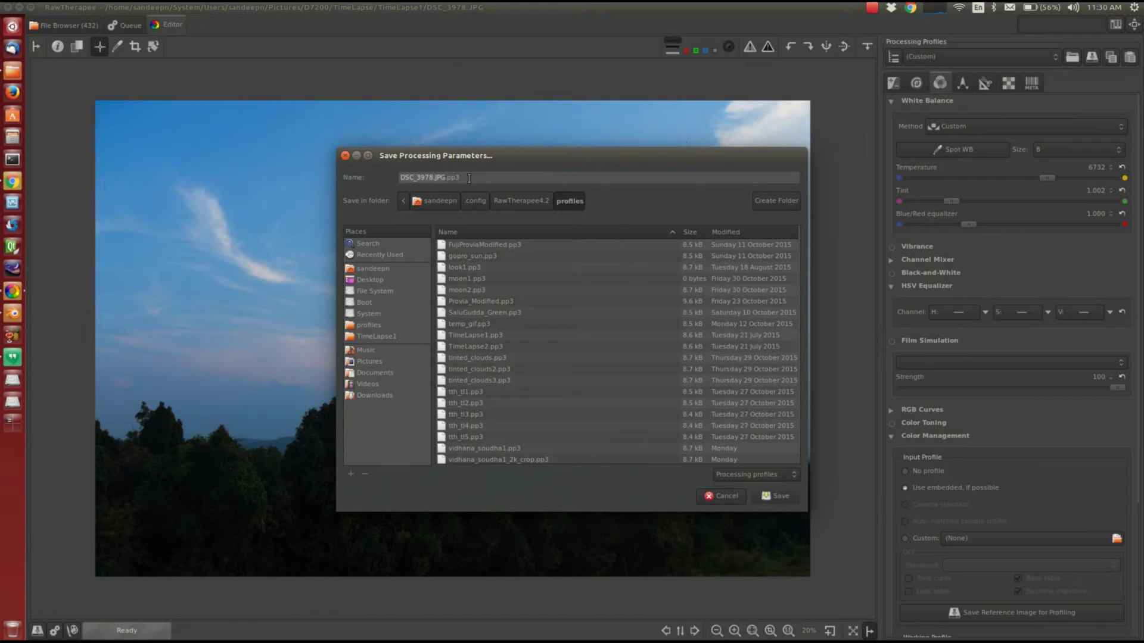
type("T")
type("imeLapse")
type("_Test")
double_click(484, 160)
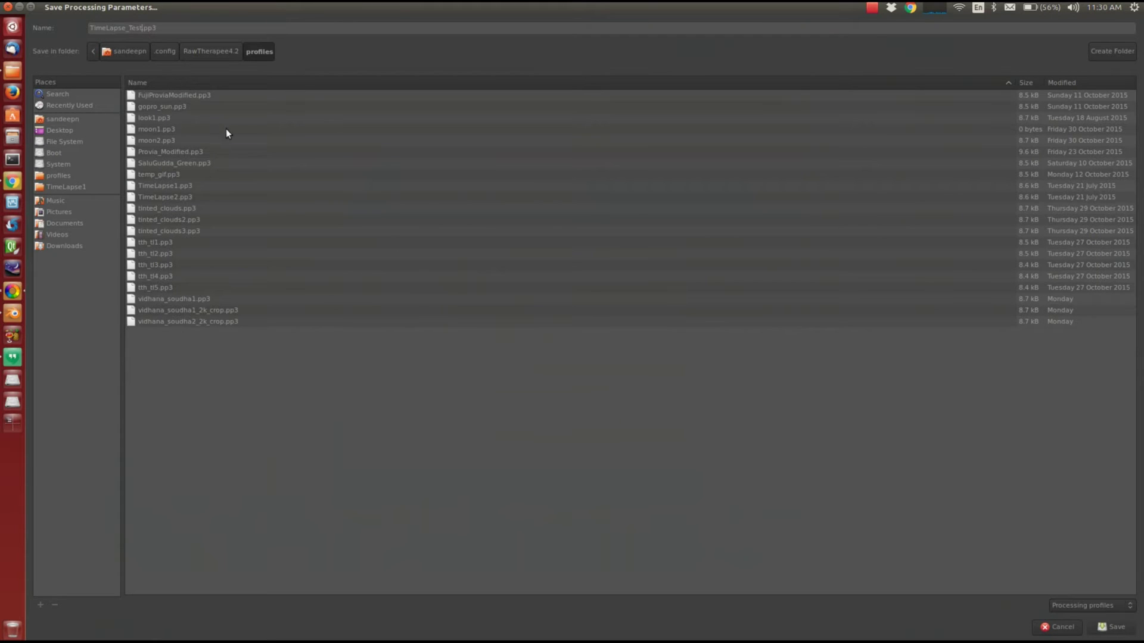
left_click(1111, 631)
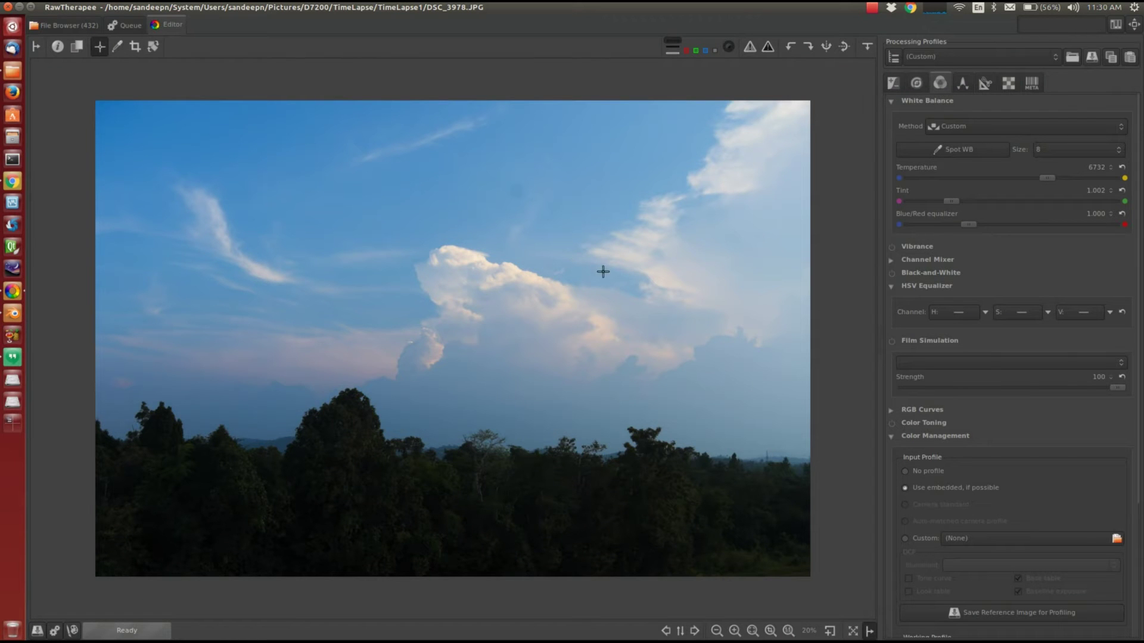
Step: Select all TimeLapse1 thumbnails through DSC_4409 and apply the TimeLapse_Test profile to them
left_click(64, 25)
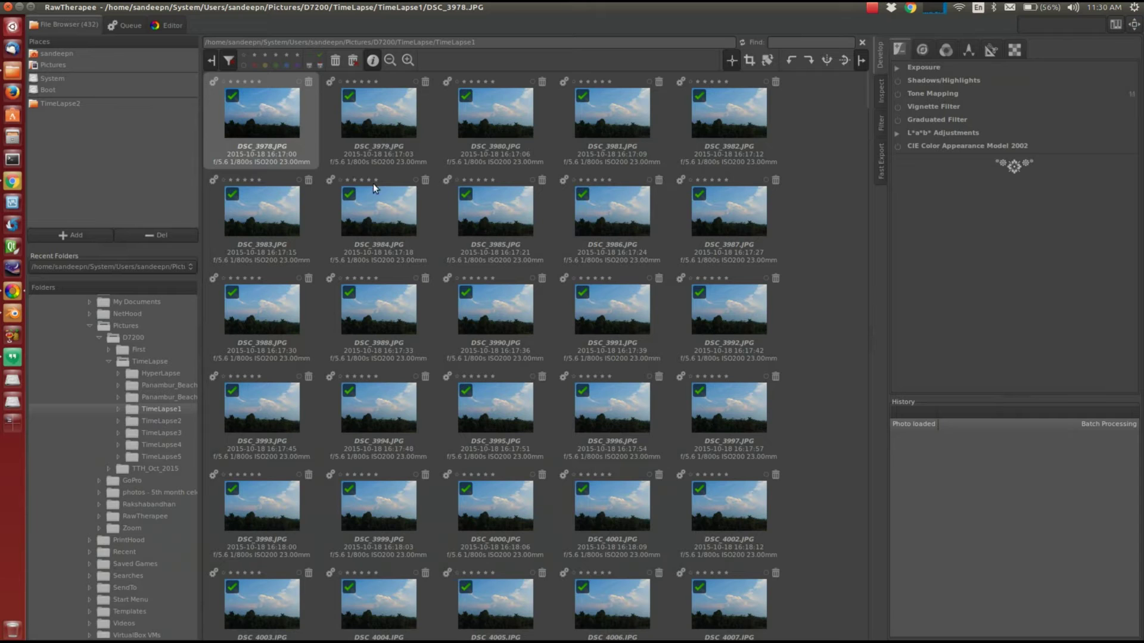
scroll(429, 205, "down", 7)
left_click_drag(867, 163, 873, 623)
left_click(392, 590, "shift")
right_click(393, 585)
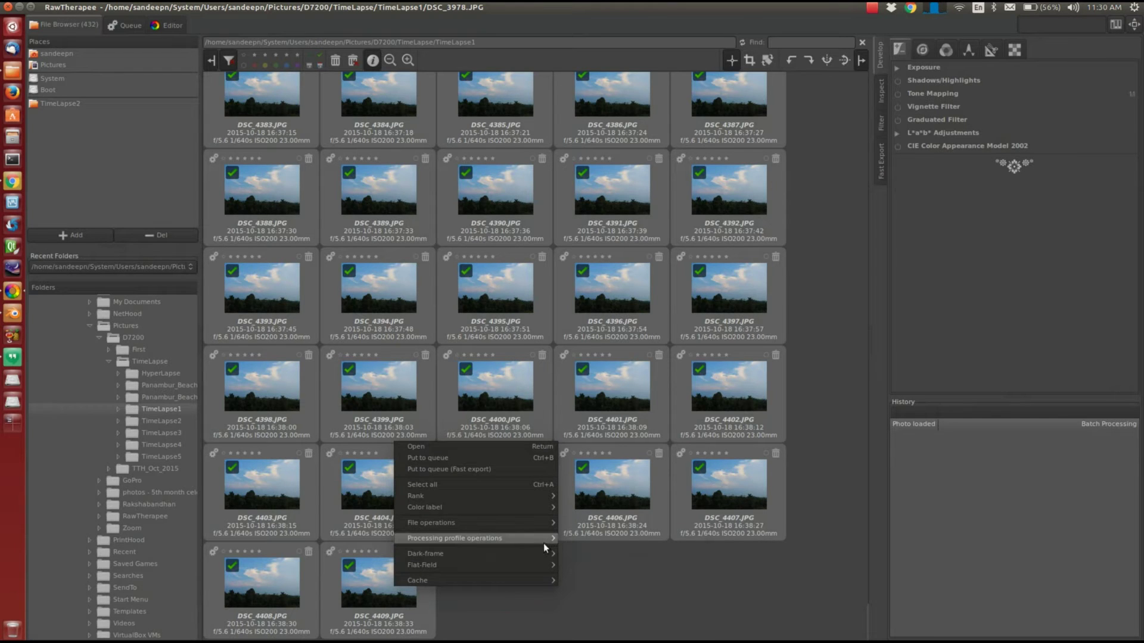
mouse_move(543, 539)
mouse_move(626, 573)
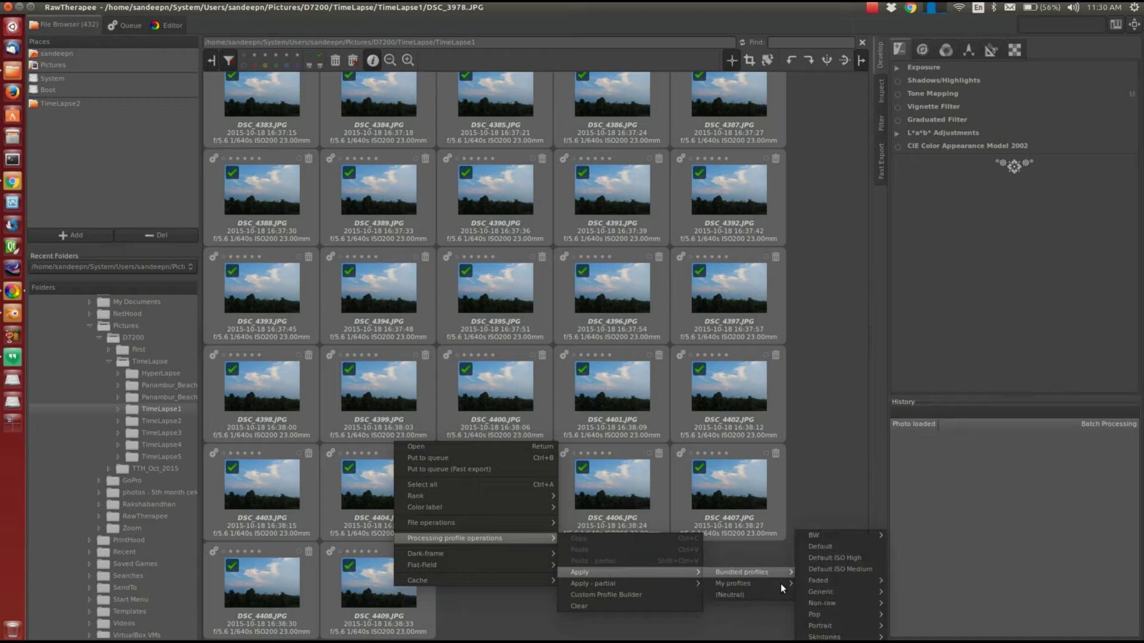
mouse_move(765, 582)
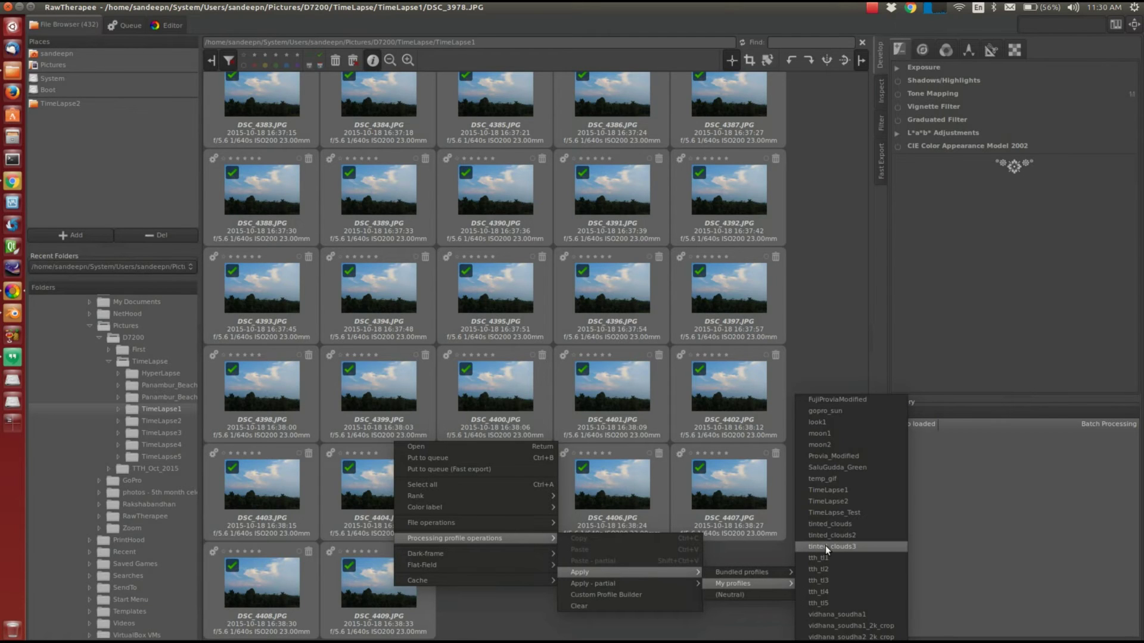
left_click(817, 516)
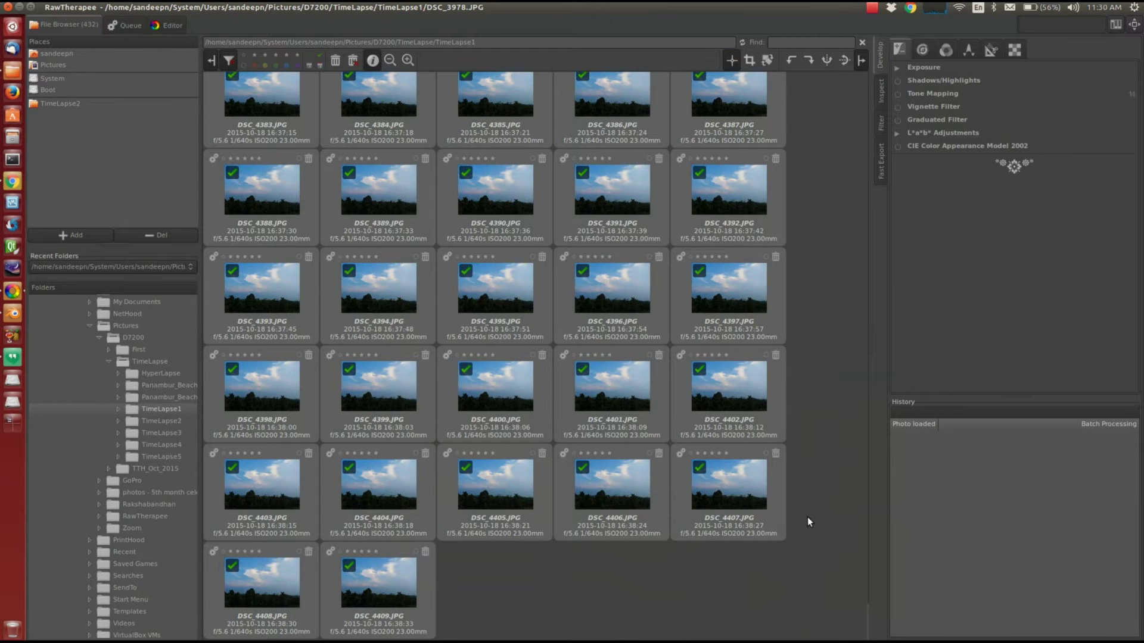
scroll(819, 478, "up", 20)
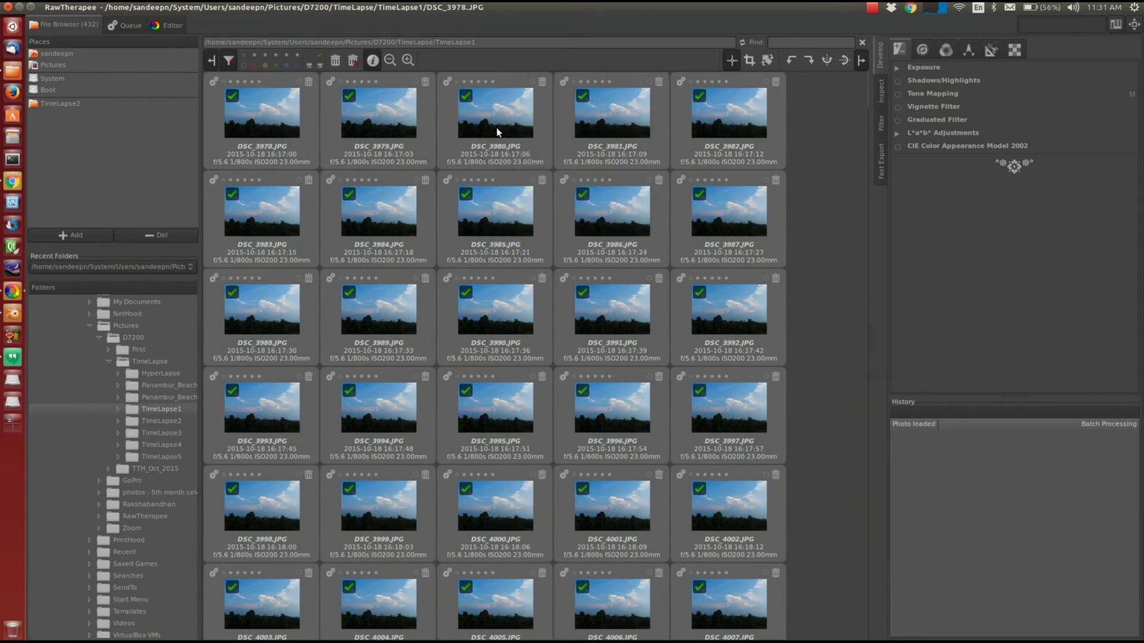
right_click(495, 128)
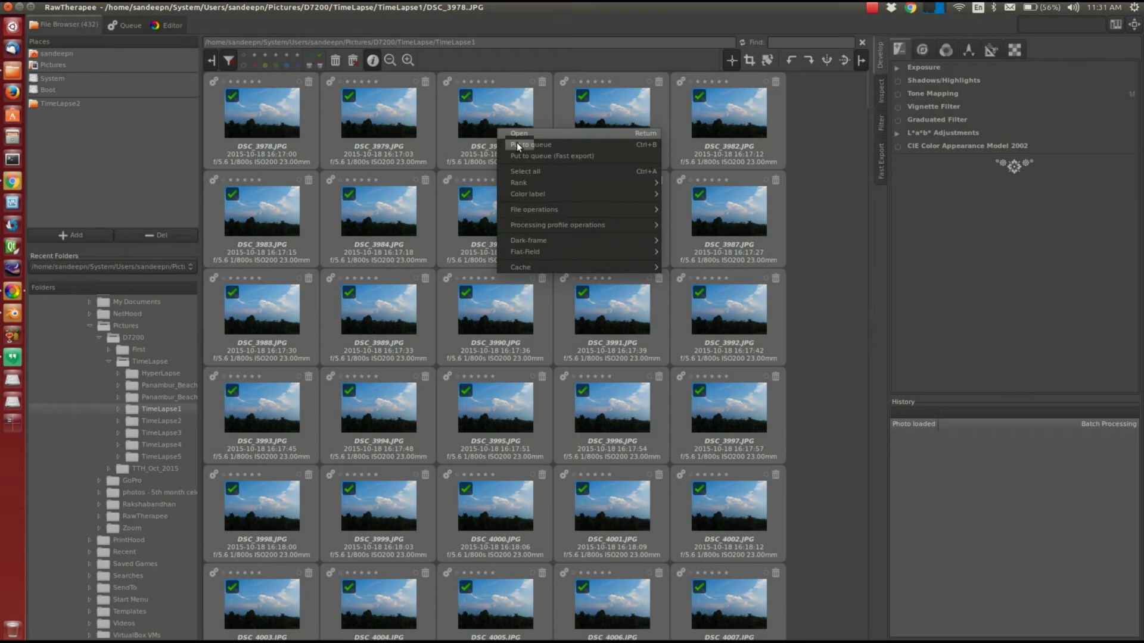
Step: Queue the selected photos and set a new TimeLapse_Test folder as the output folder
left_click(593, 144)
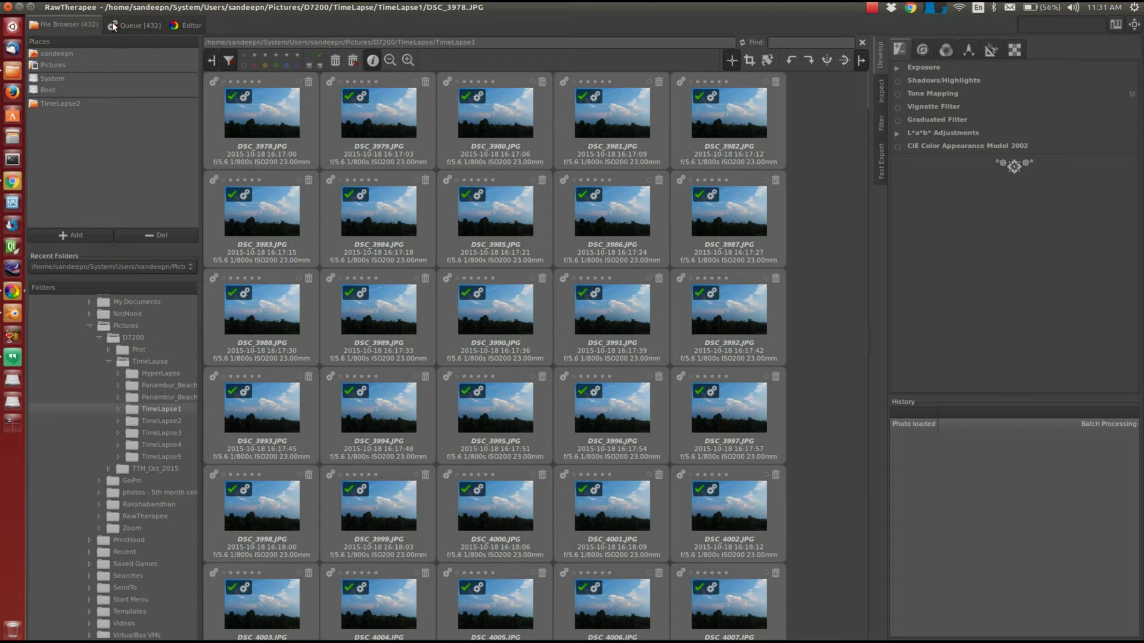
left_click(153, 24)
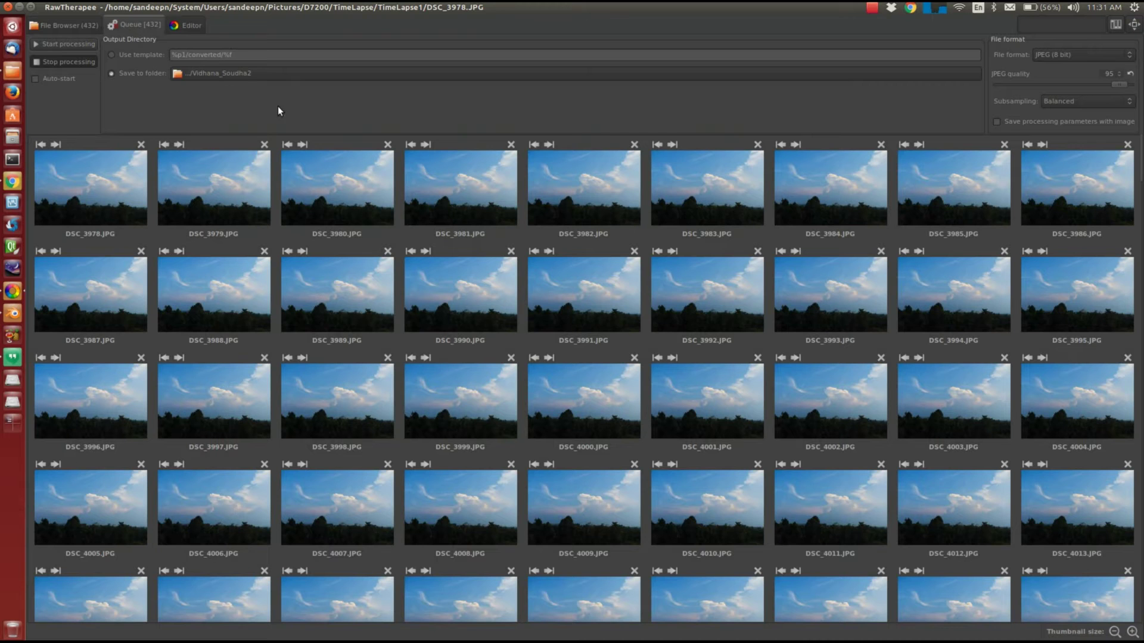
left_click(592, 74)
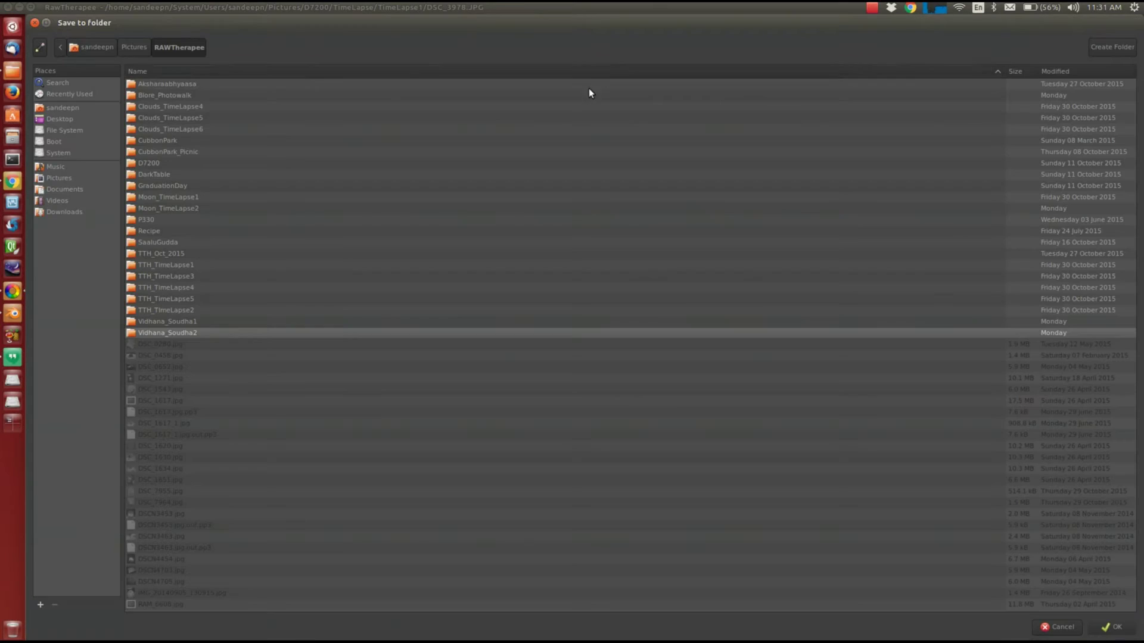
left_click(1111, 47)
type("TimeLapse")
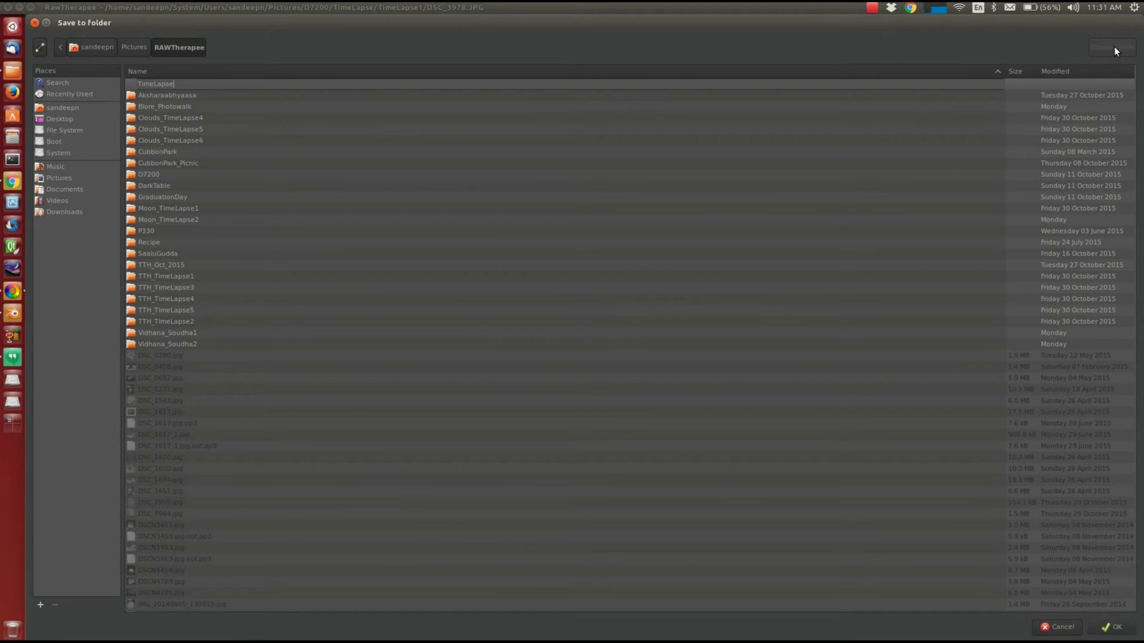
type("_Test")
key("Return")
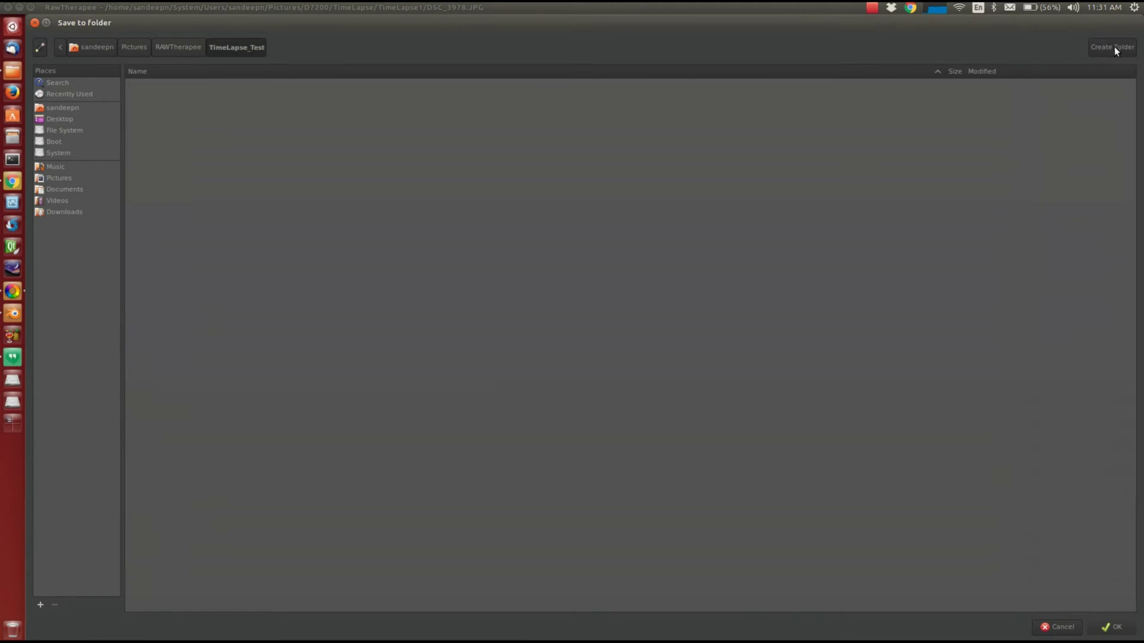
left_click(1112, 626)
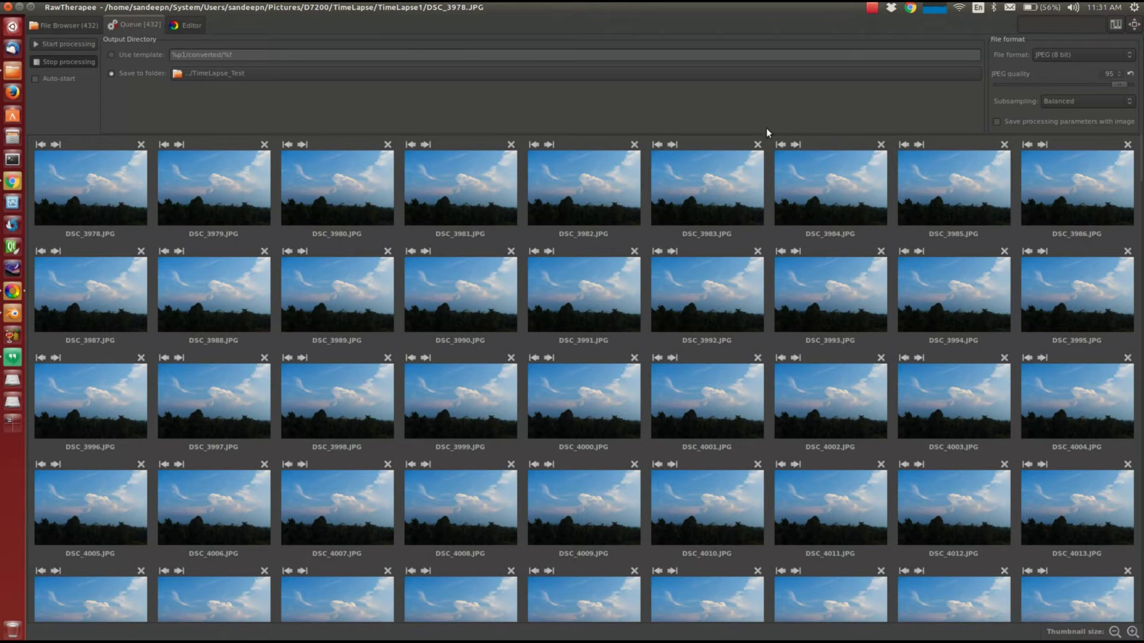
Step: Keep JPEG (8 bit) as the output format and start batch processing
left_click(1098, 55)
left_click(1099, 55)
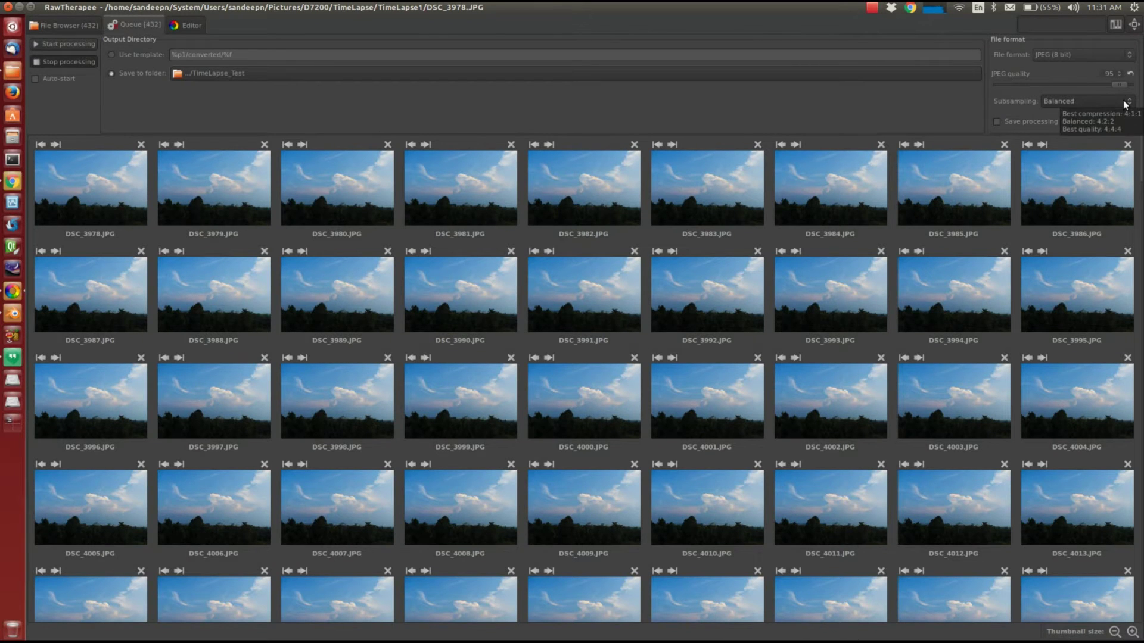
left_click(62, 43)
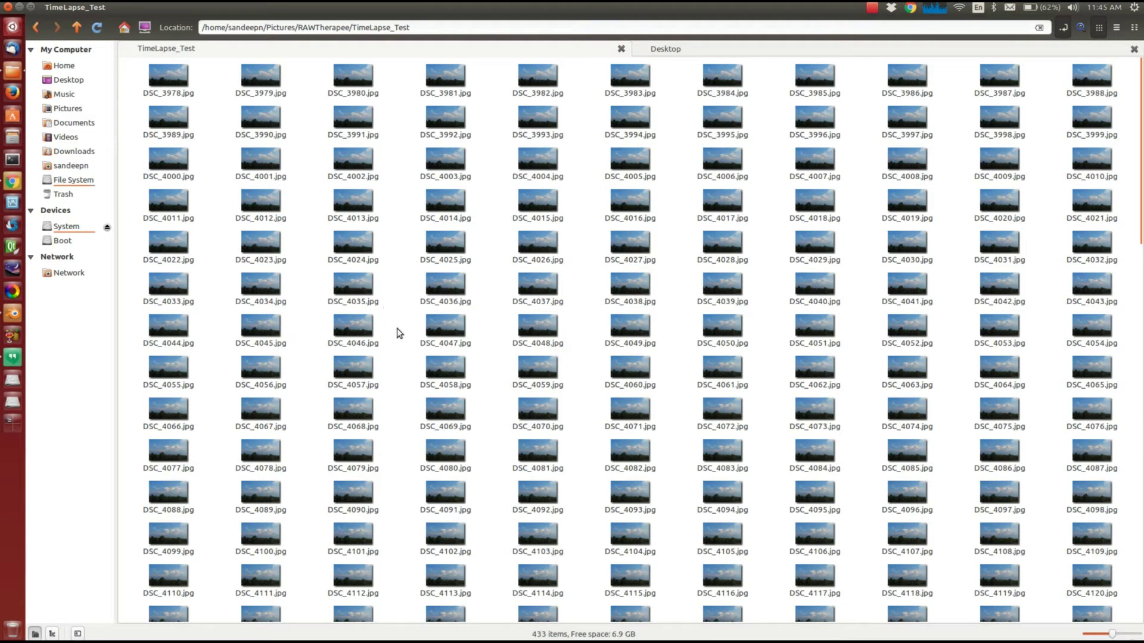
Step: Check the processed JPEGs in TimeLapse_Test, then launch Blender from the Dash search
scroll(396, 331, "down", 5)
key("Home")
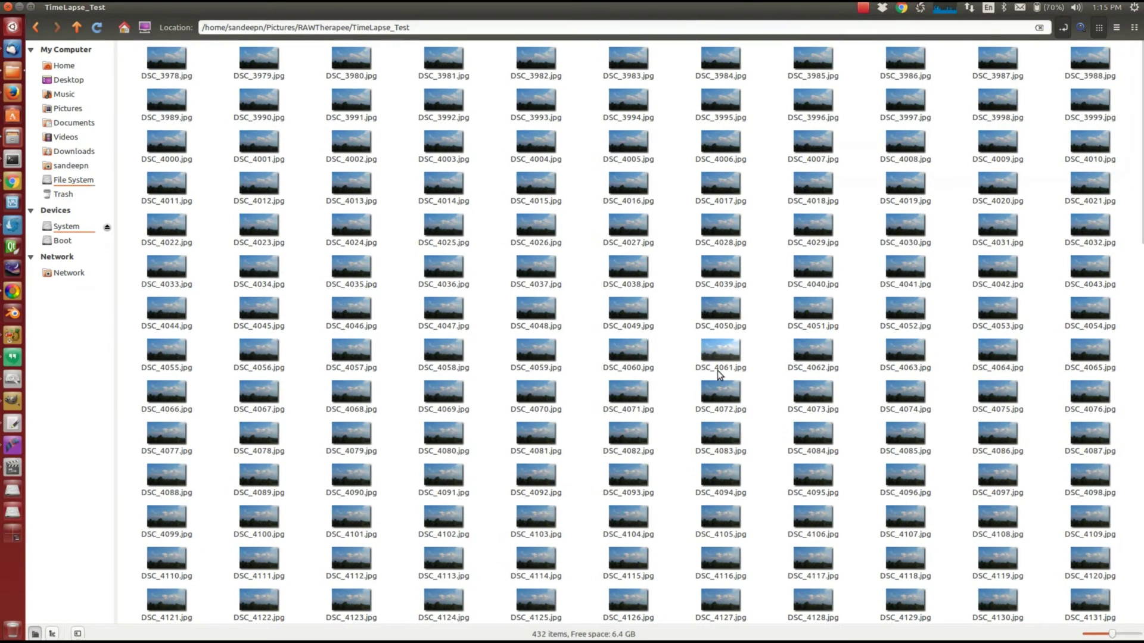
key("super")
type("kden")
key("BackSpace")
key("BackSpace")
key("BackSpace")
key("BackSpace")
type("b")
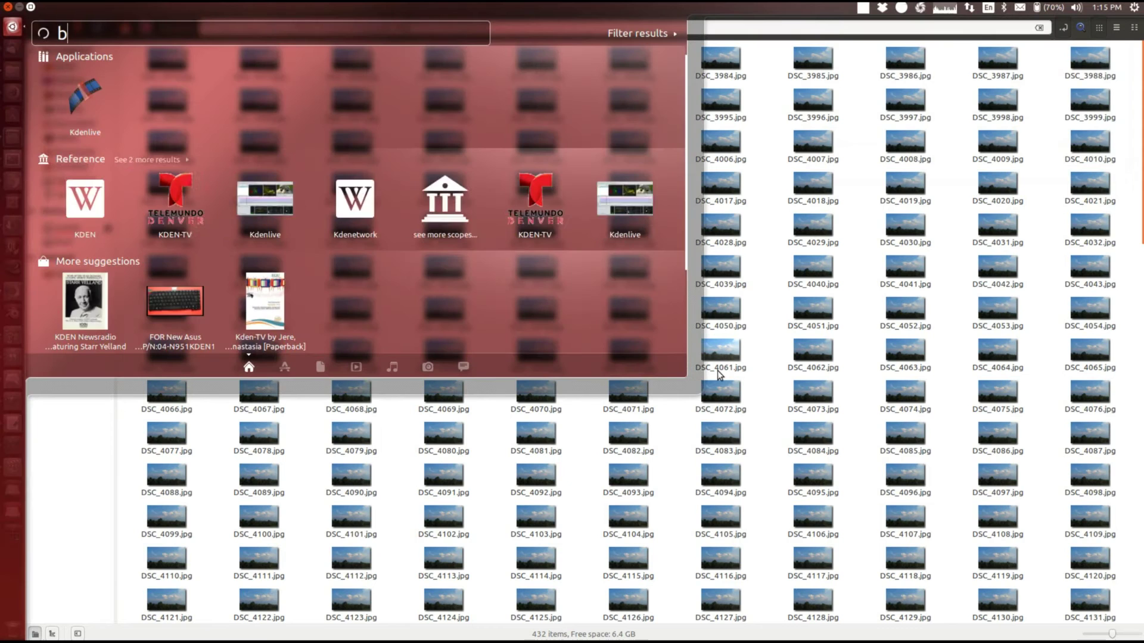
type("len")
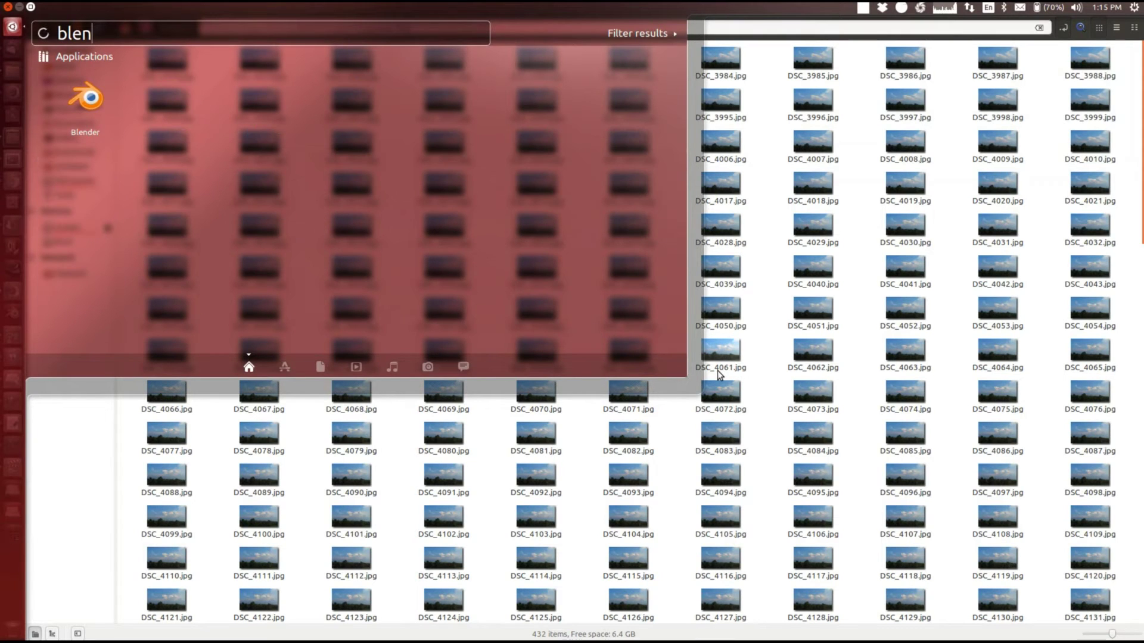
key("Return")
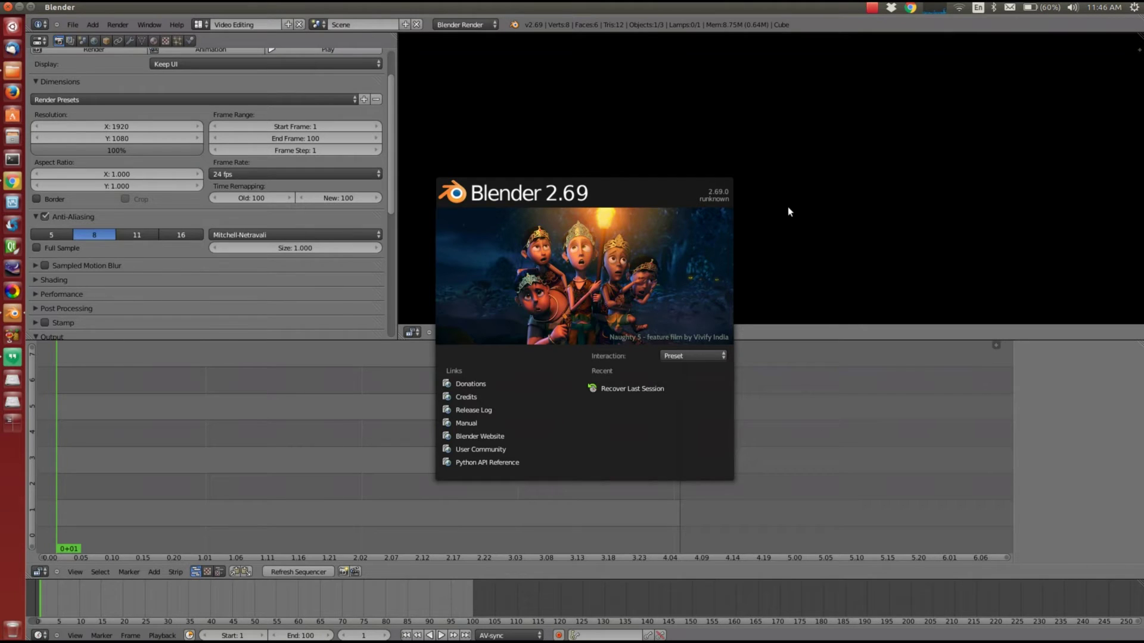
Step: Dismiss the splash screen and end up in the Video Editing screen layout
left_click(788, 208)
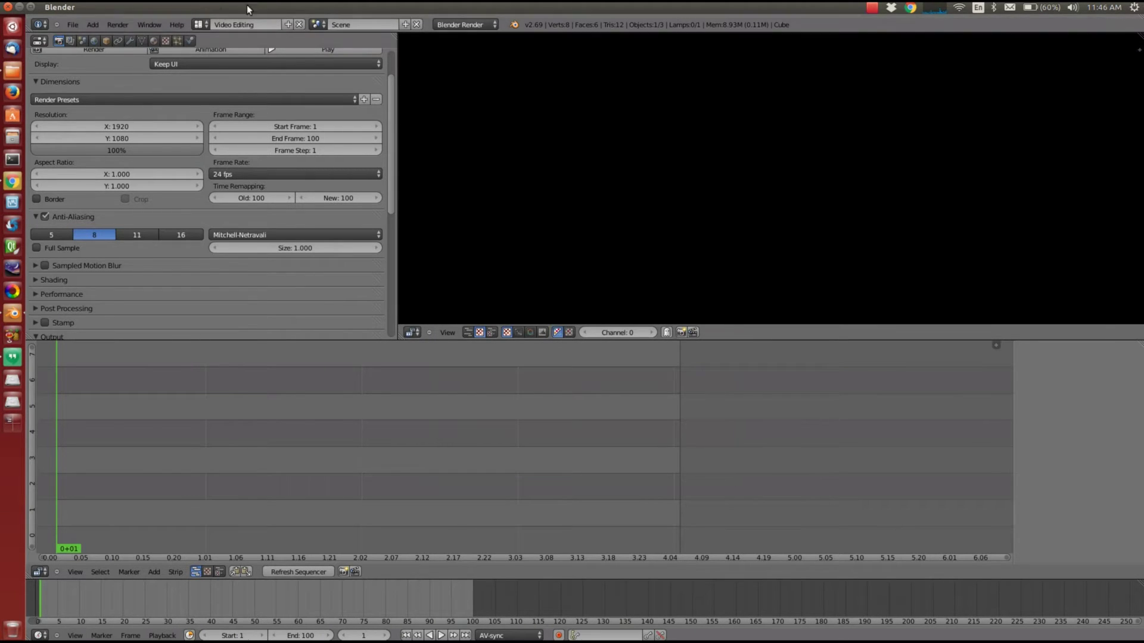
left_click(201, 23)
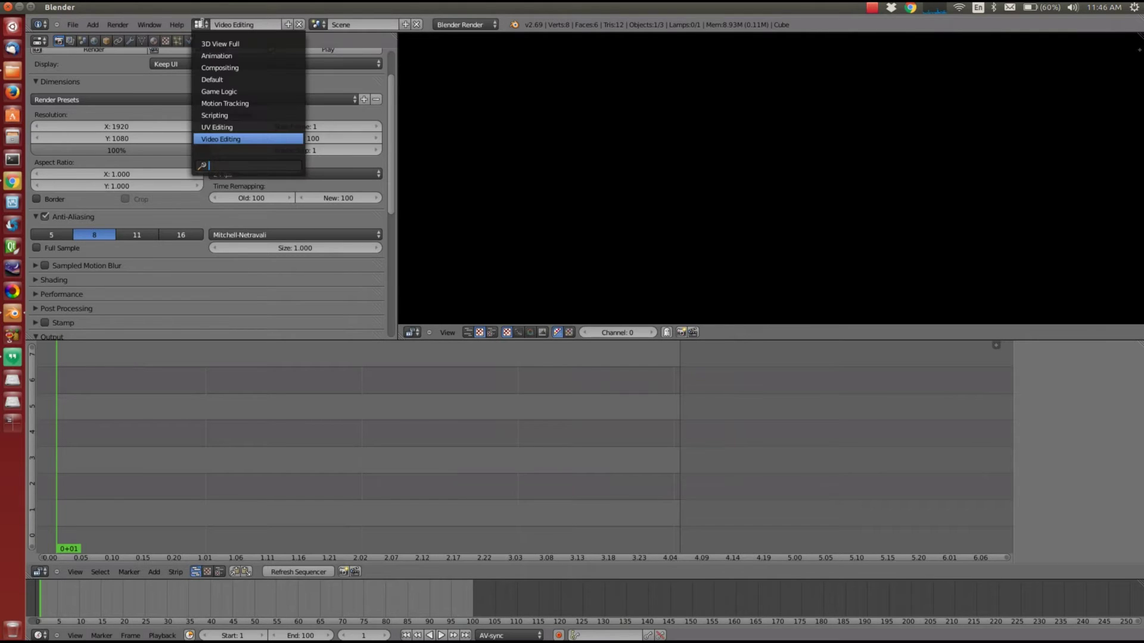
left_click(212, 79)
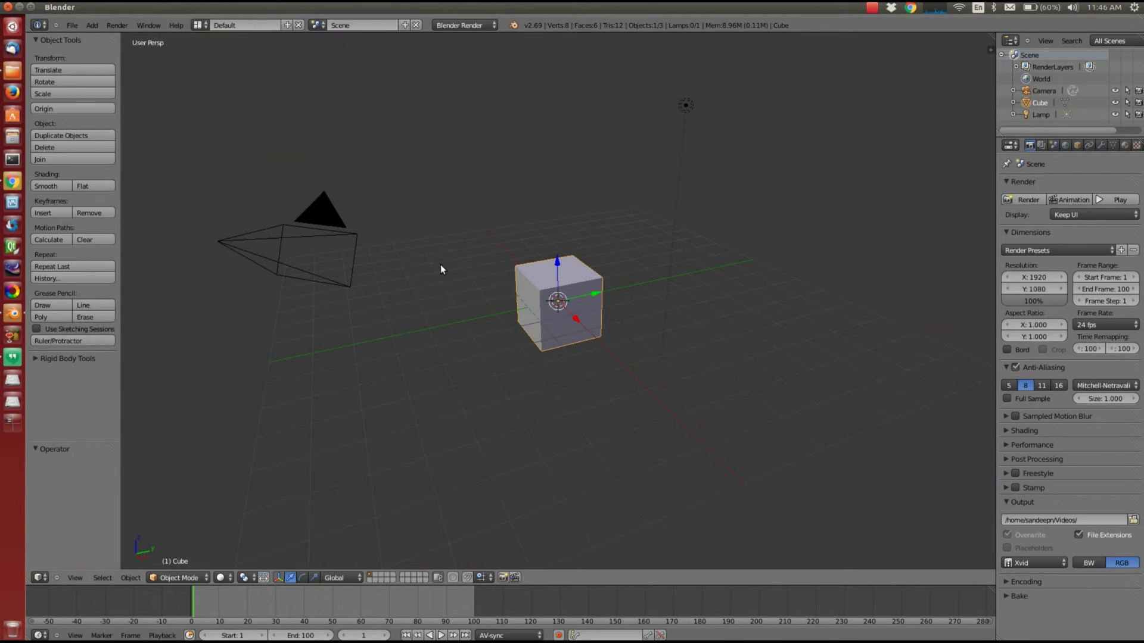
left_click(199, 24)
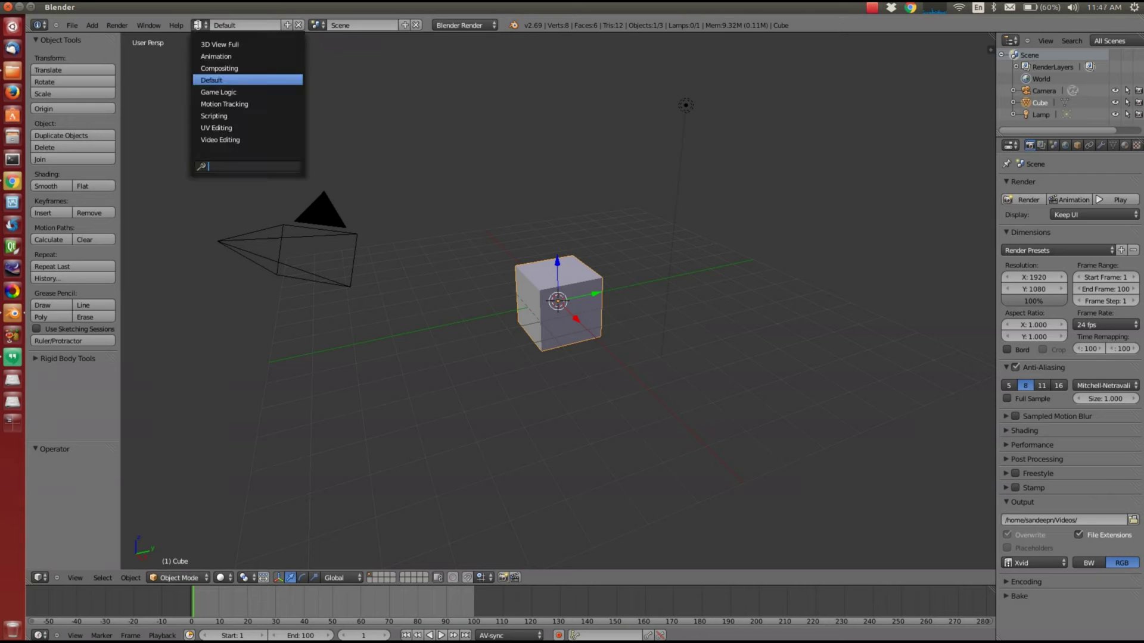
left_click(203, 139)
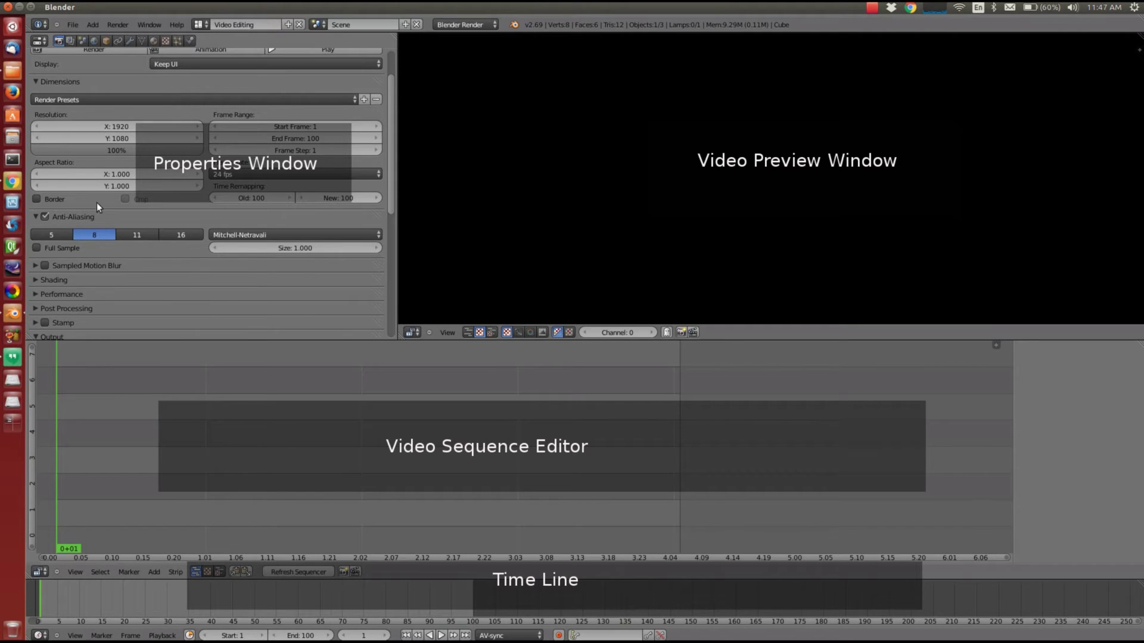
Step: Add all TimeLapse_Test JPEGs as one image strip starting at DSC_3978.jpg
scroll(228, 139, "up", 2)
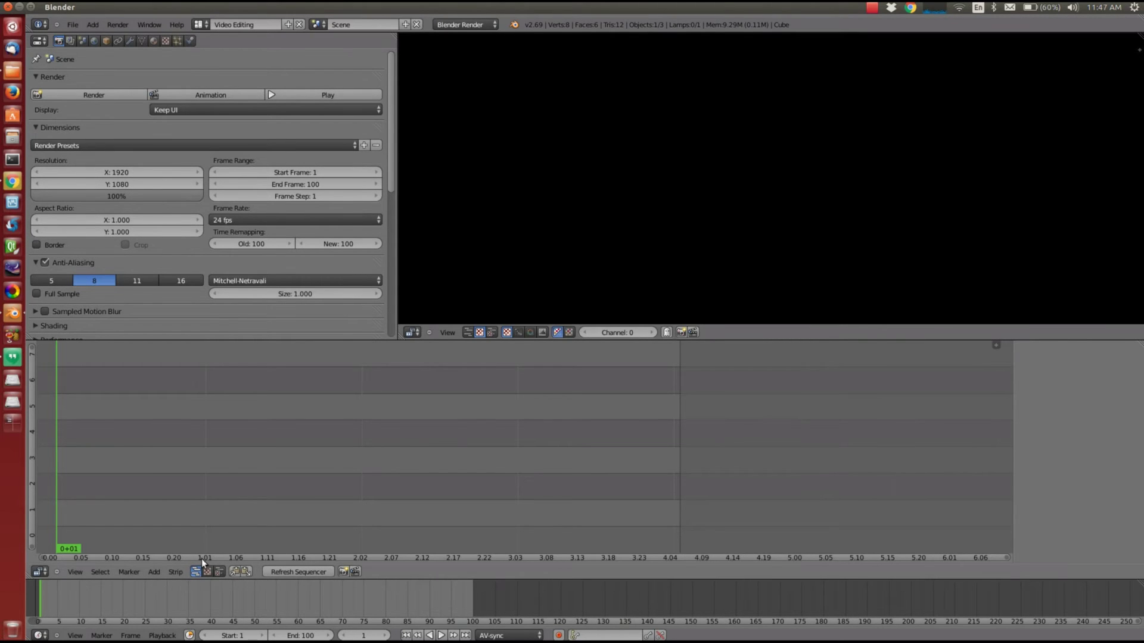
left_click(149, 575)
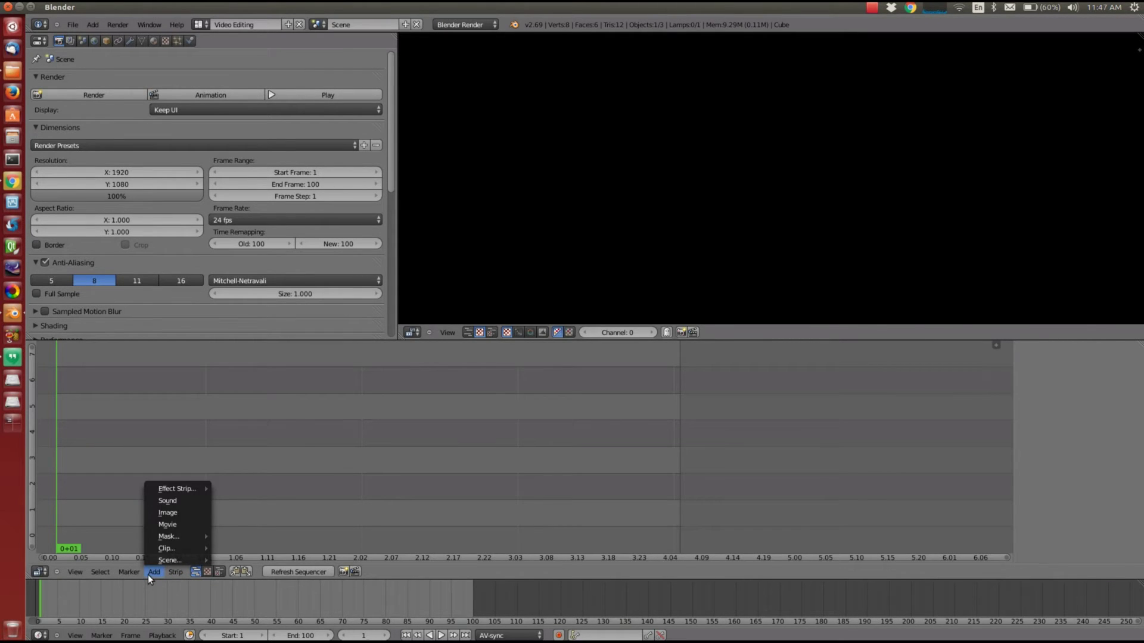
left_click(174, 516)
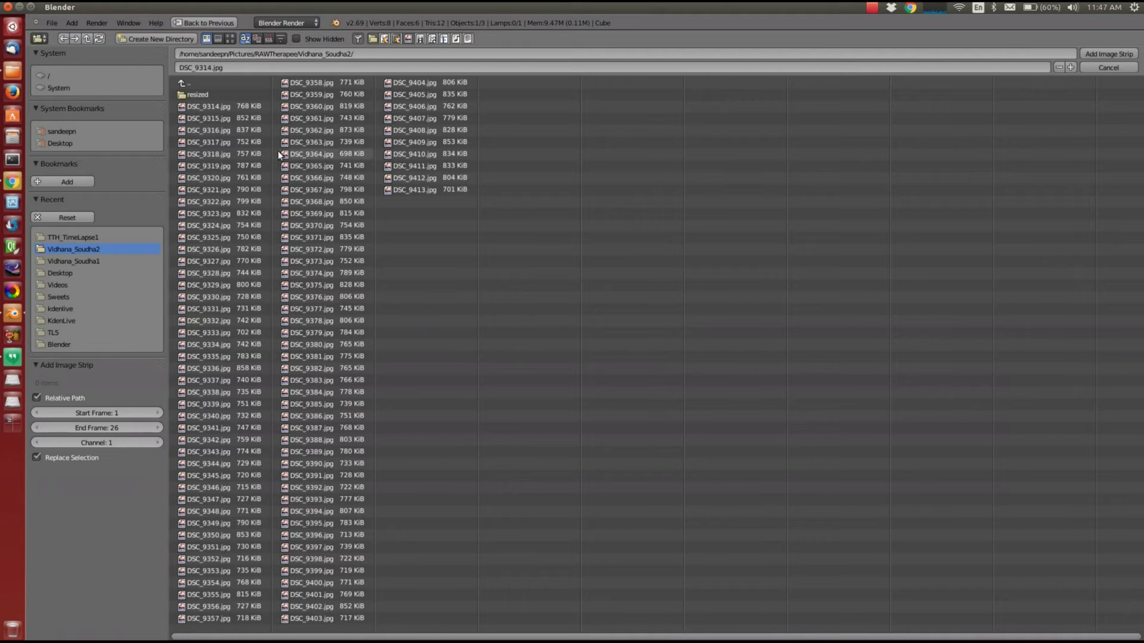
left_click(189, 83)
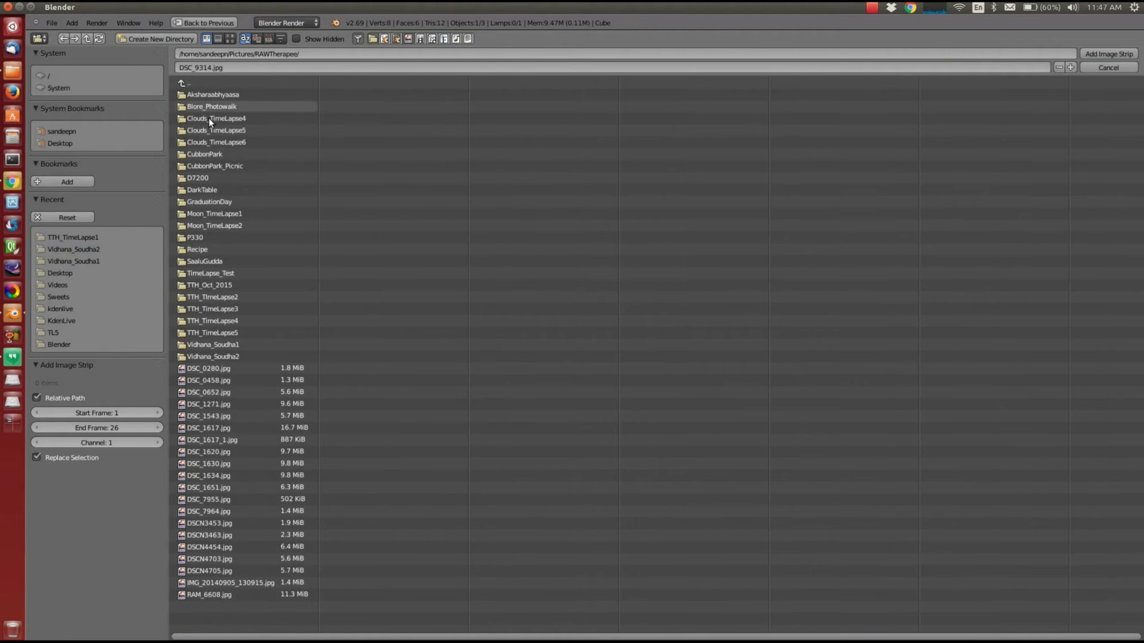
left_click(234, 274)
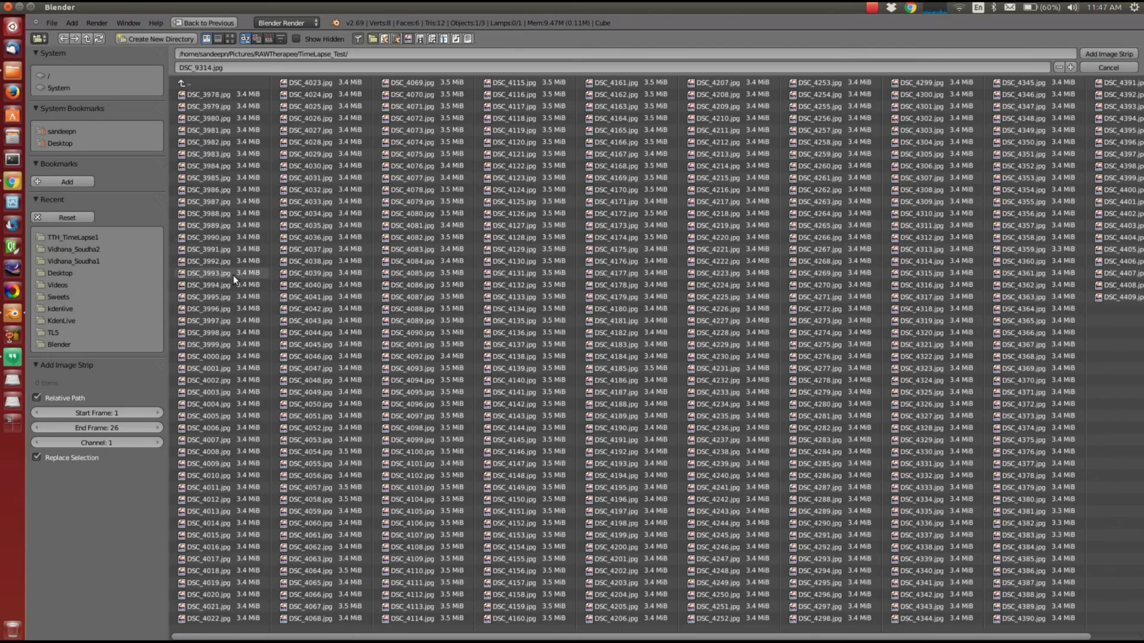
left_click(189, 94)
left_click_drag(252, 83, 1105, 317)
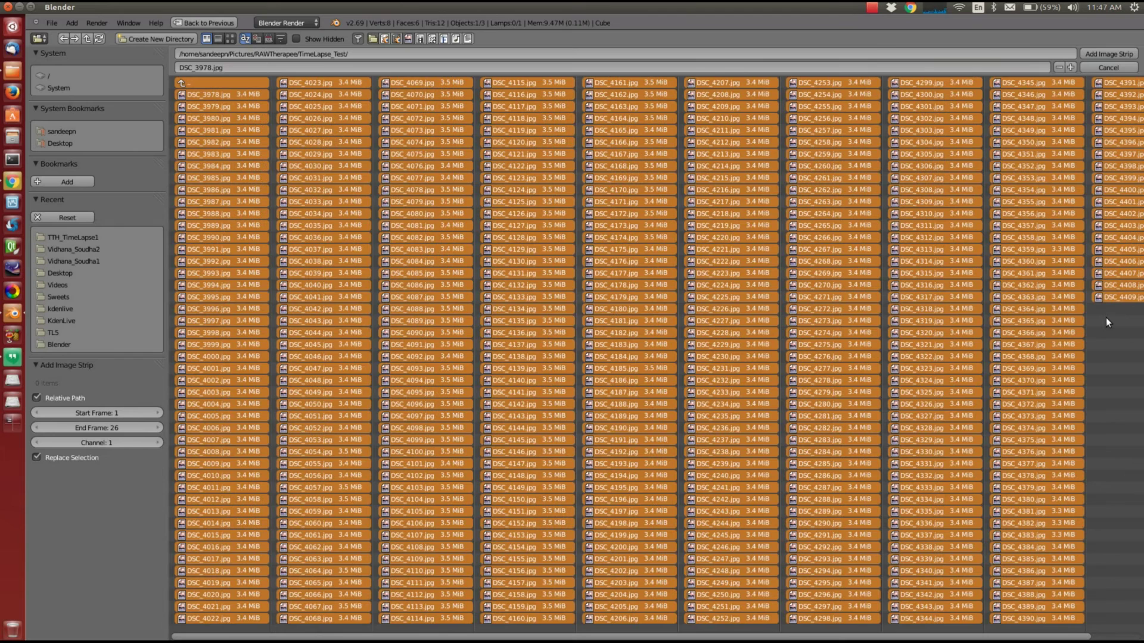
left_click(1103, 53)
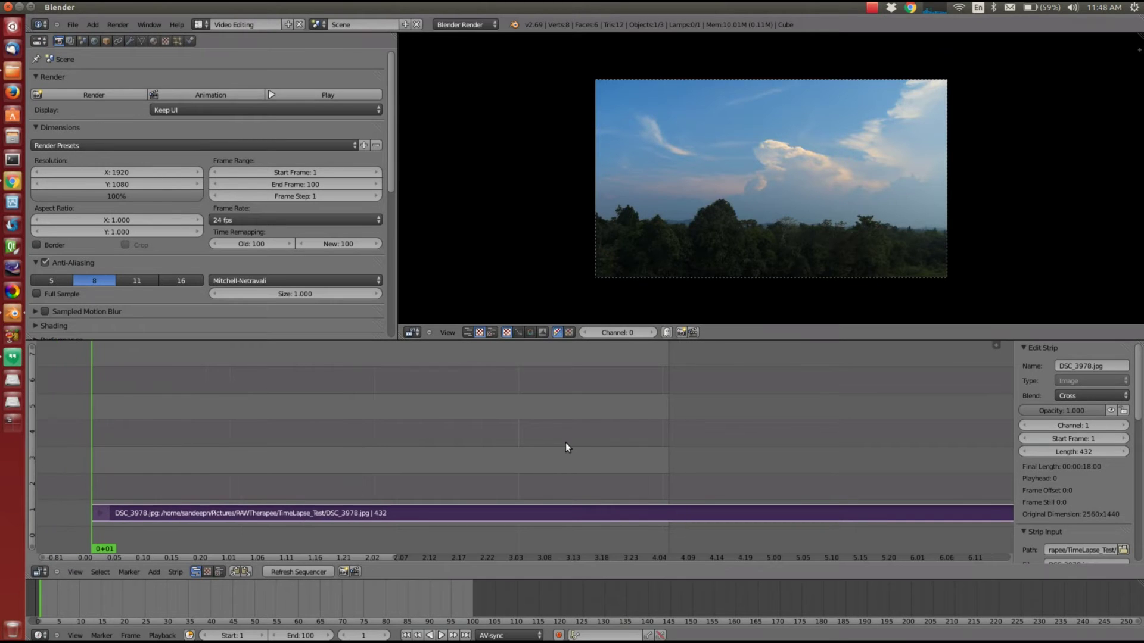
Step: Move the sequencer playhead near the end of the time-lapse strip
scroll(566, 442, "down", 5)
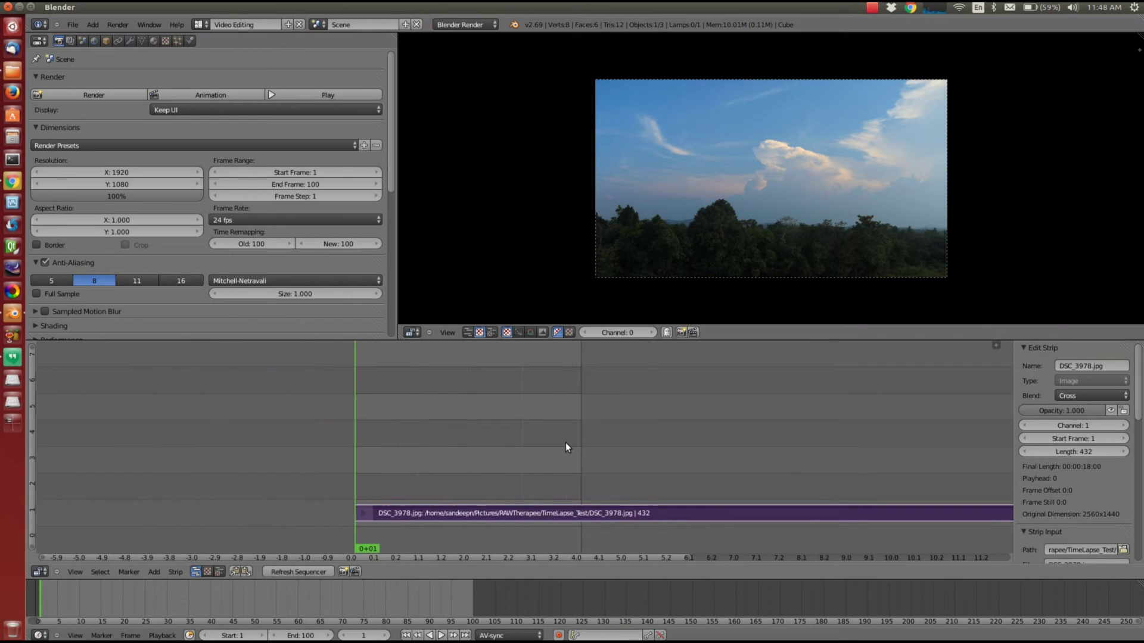
scroll(566, 442, "down", 1)
left_click_drag(595, 557, 846, 538)
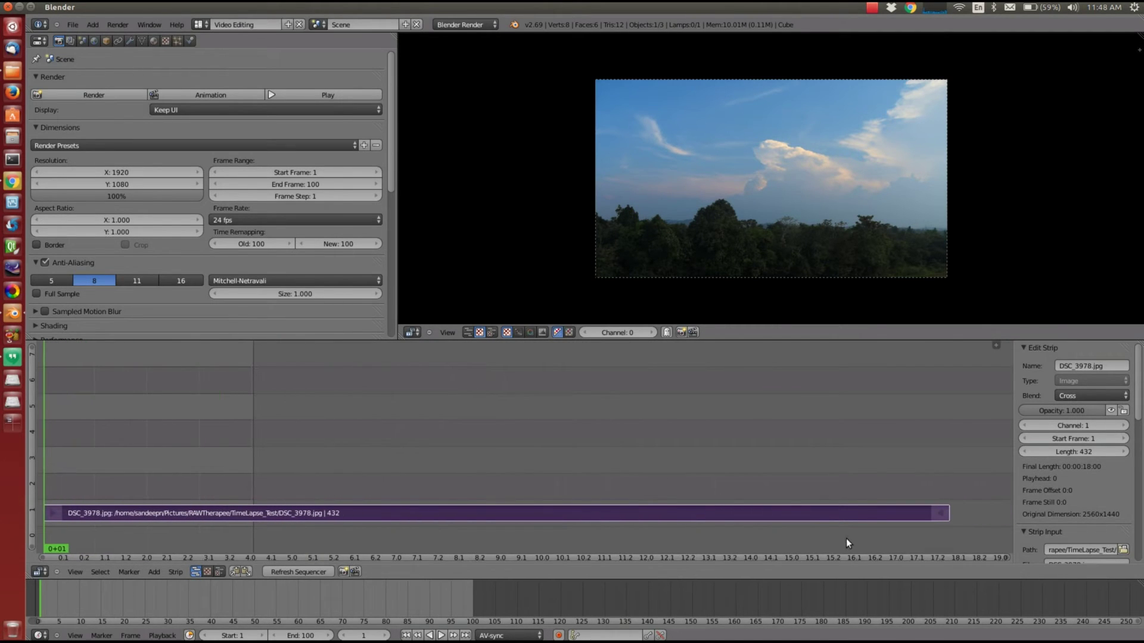
left_click(944, 542)
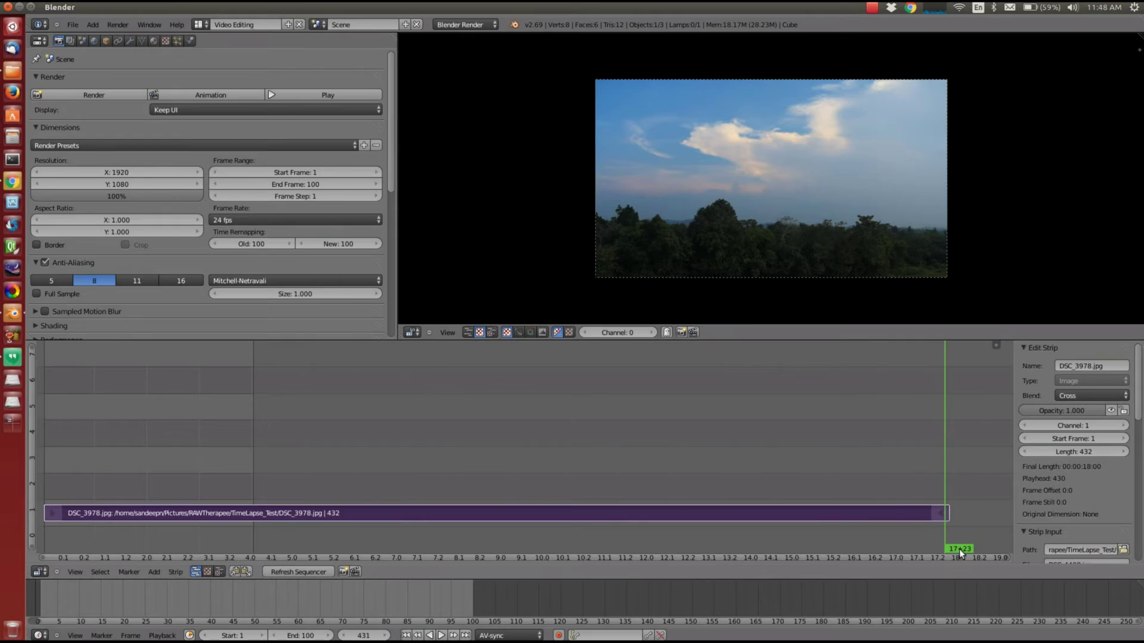
Step: Set the frame rate to a custom 20 fps
left_click(362, 218)
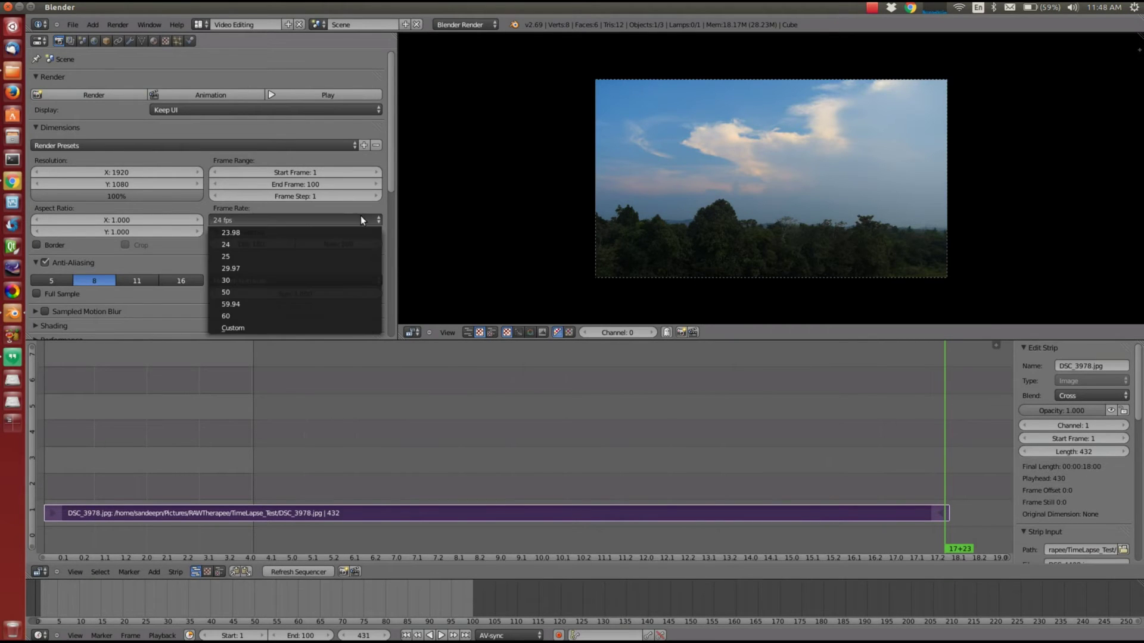
left_click(354, 280)
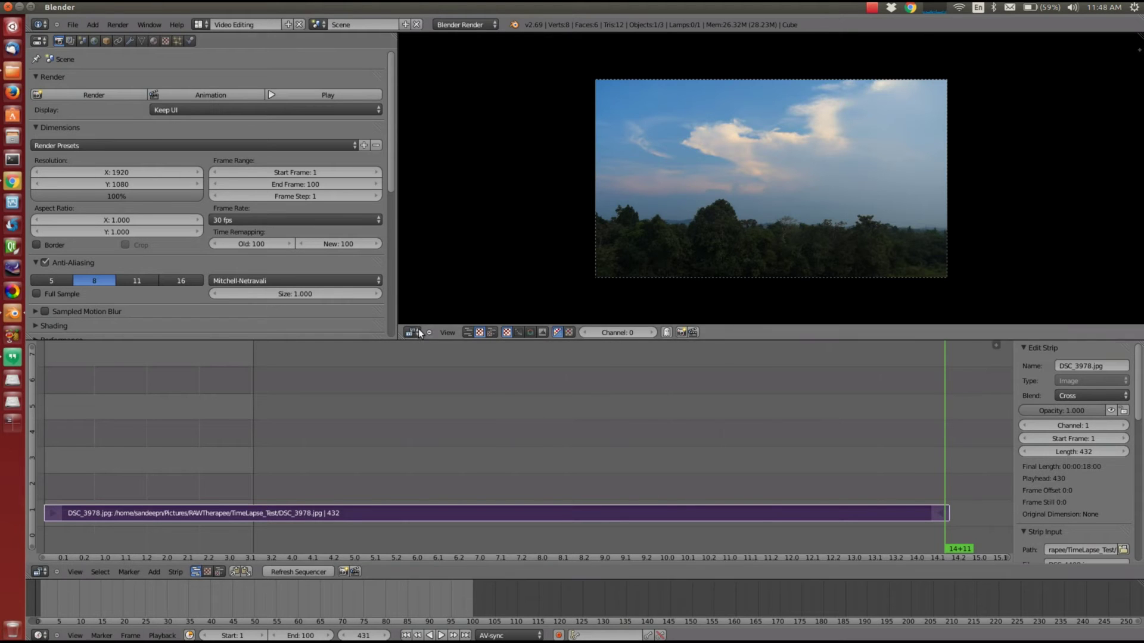
left_click(355, 220)
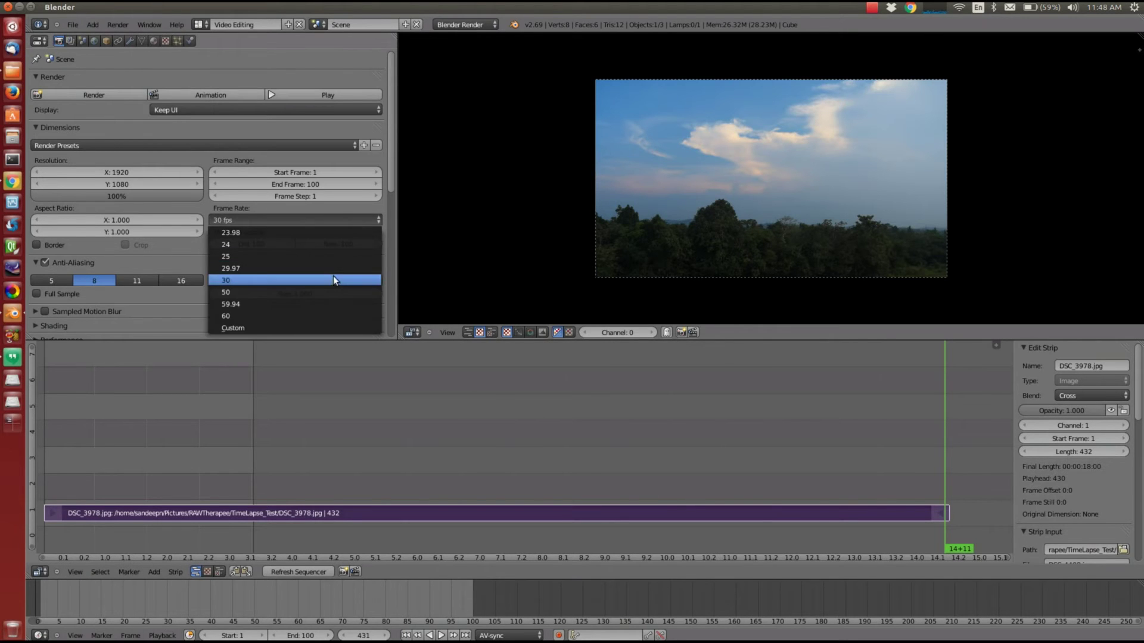
left_click(341, 325)
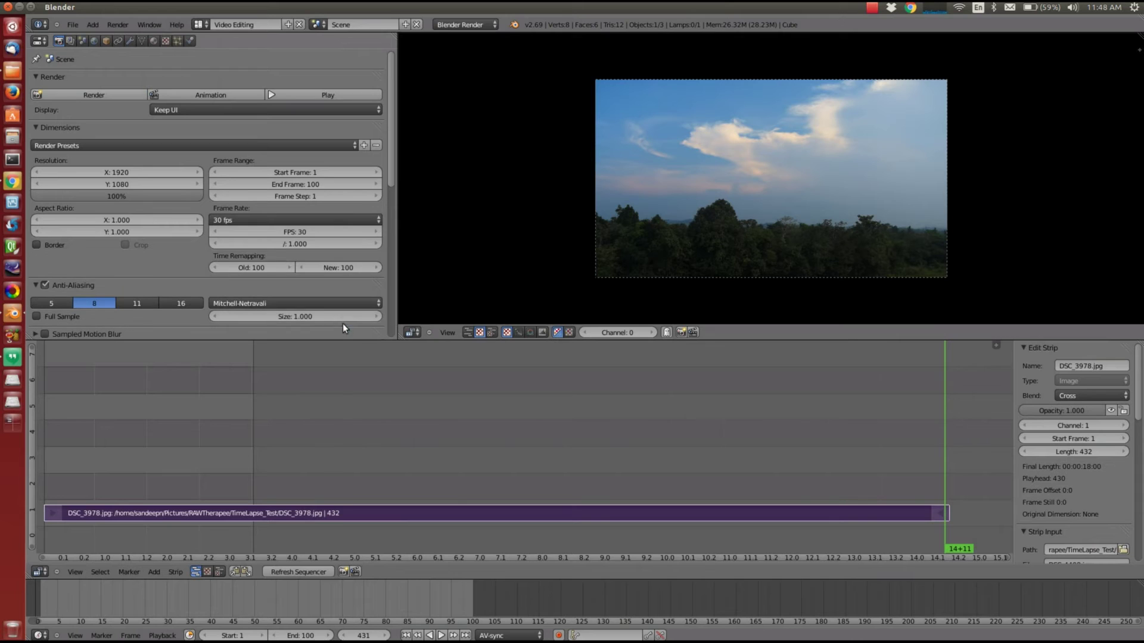
left_click(299, 231)
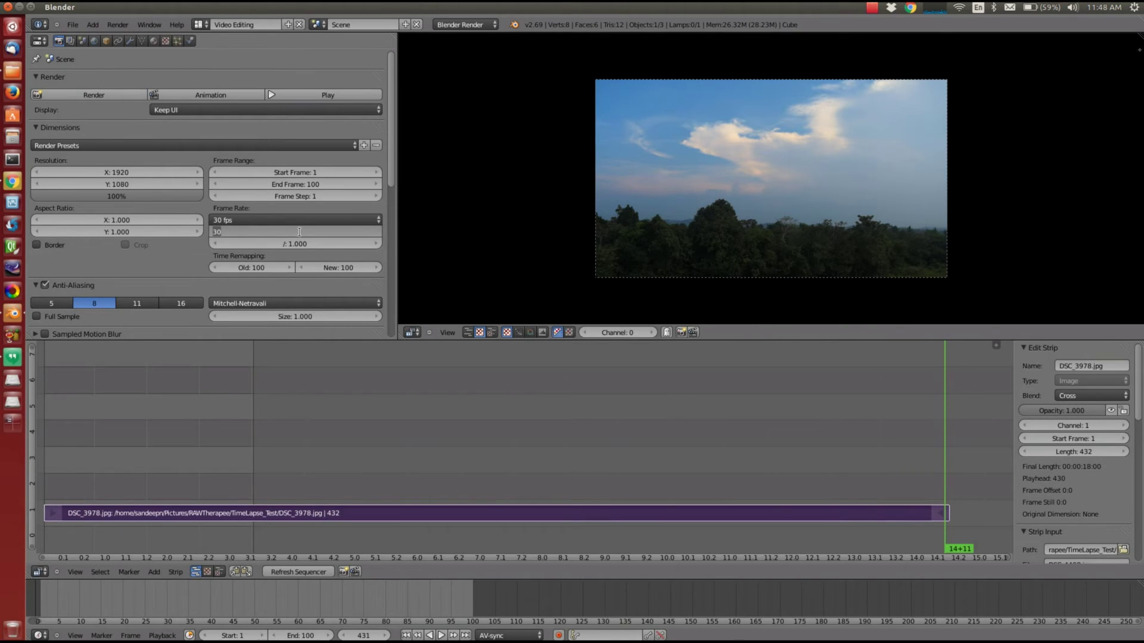
type("20")
key("Return")
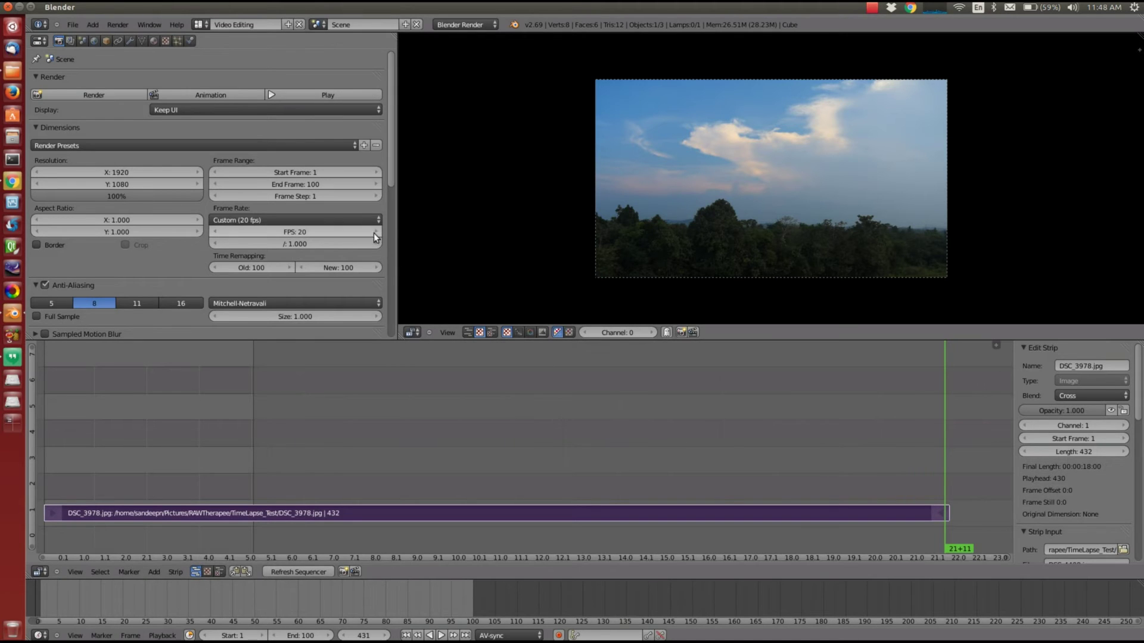
left_click(364, 220)
Step: Reset the frame rate to 24 fps, set End Frame to 432, and play the sequence
left_click(352, 244)
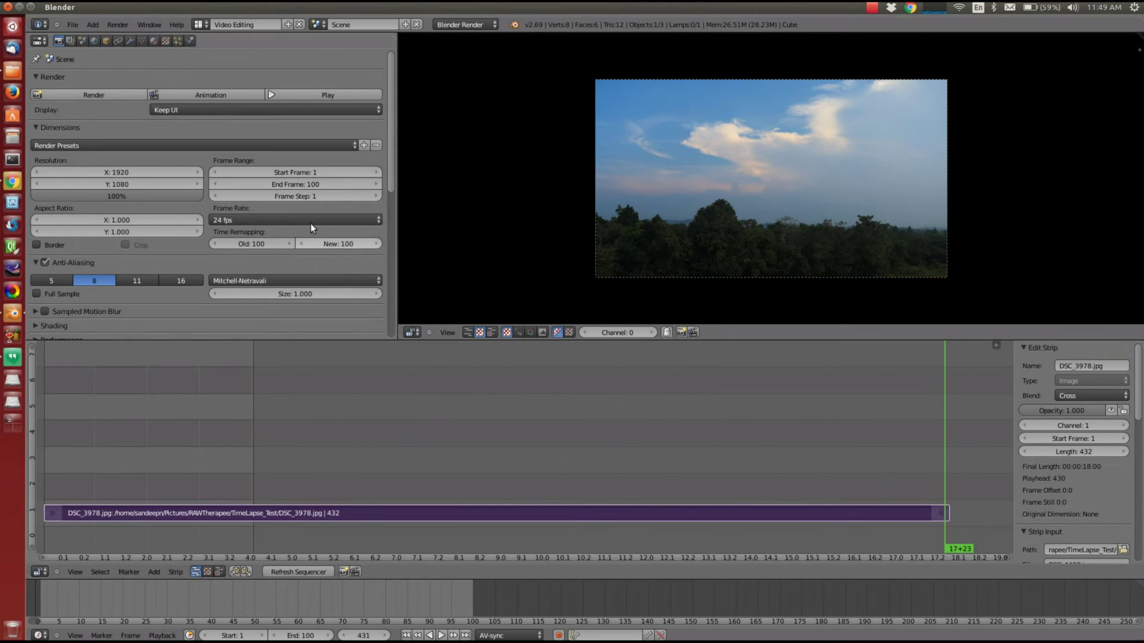
left_click(317, 180)
type("432")
key("Return")
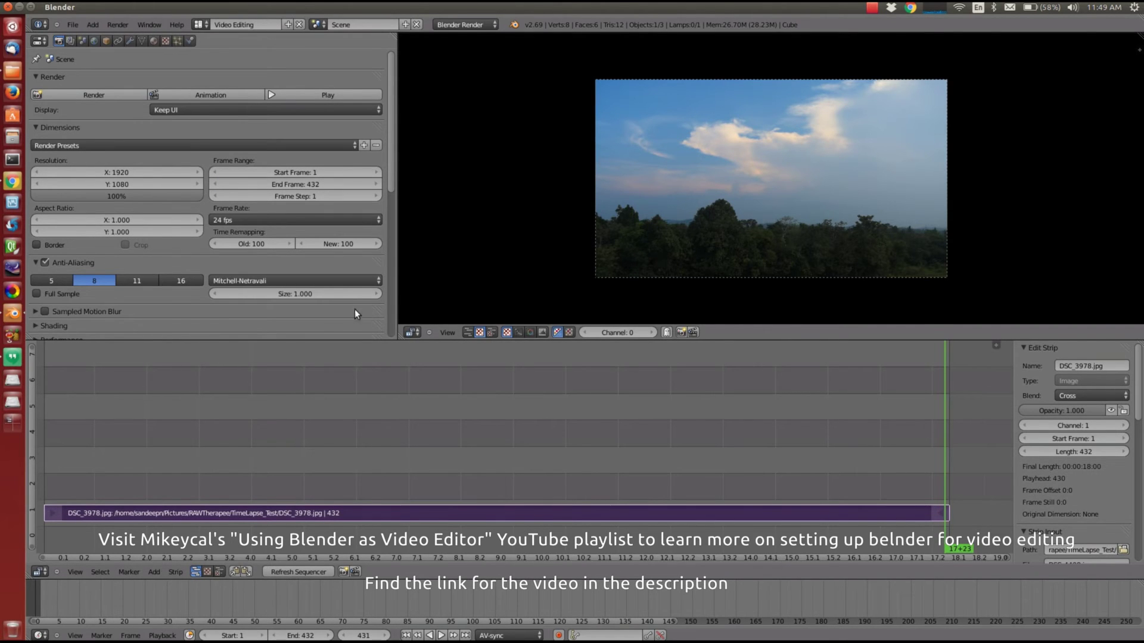
left_click(441, 635)
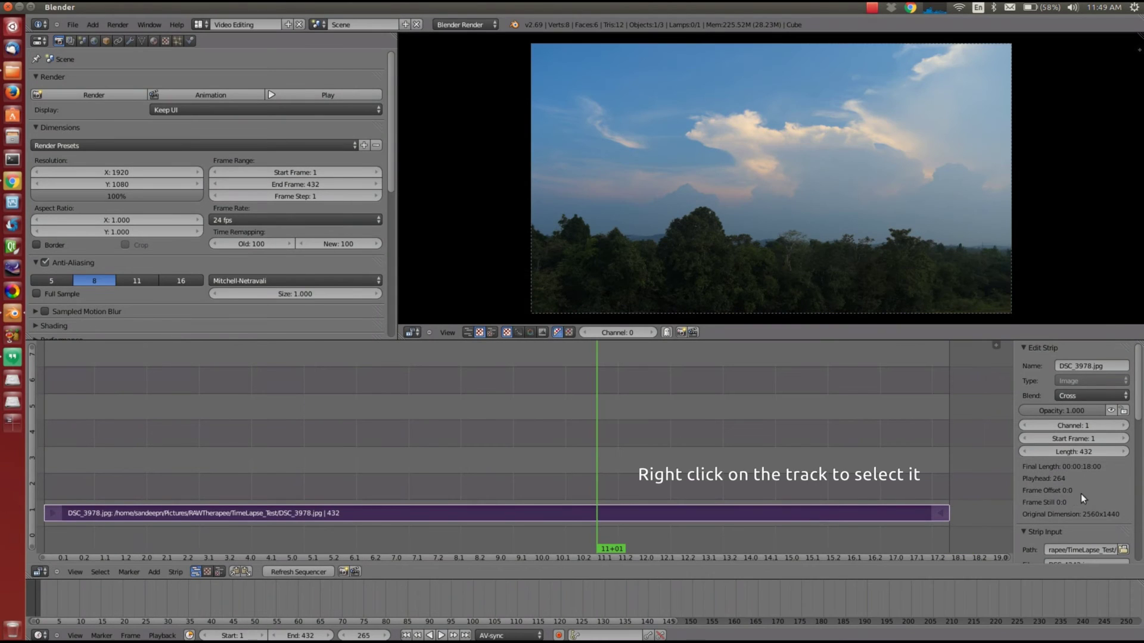
Step: Add a Color Balance modifier to the strip and adjust its shadow and midtone colours
scroll(1095, 492, "down", 10)
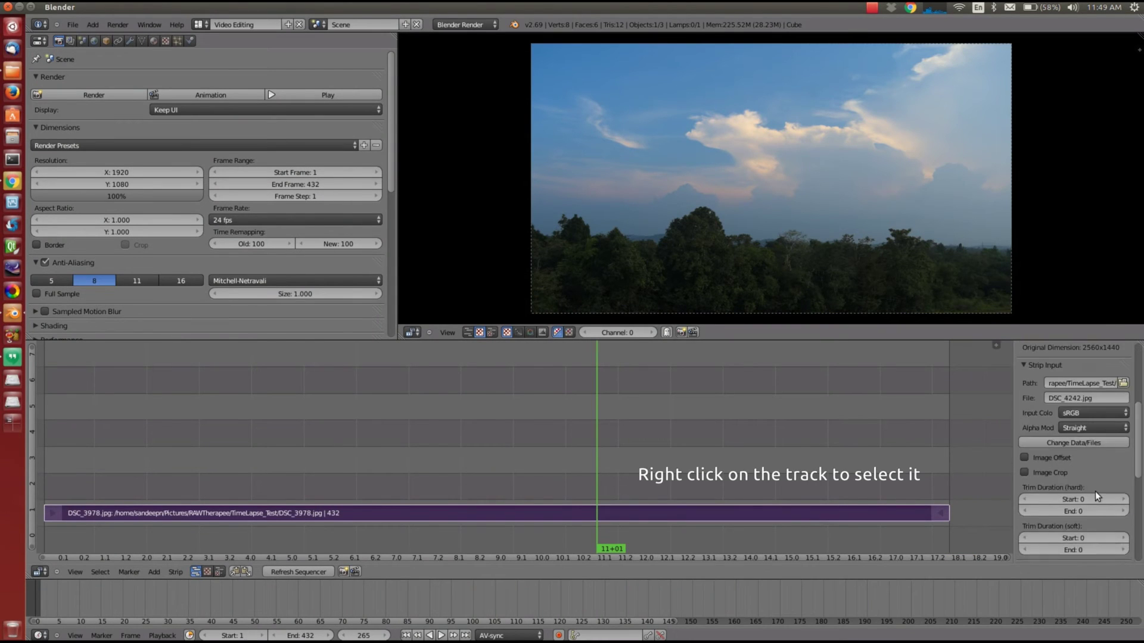
left_click(1112, 553)
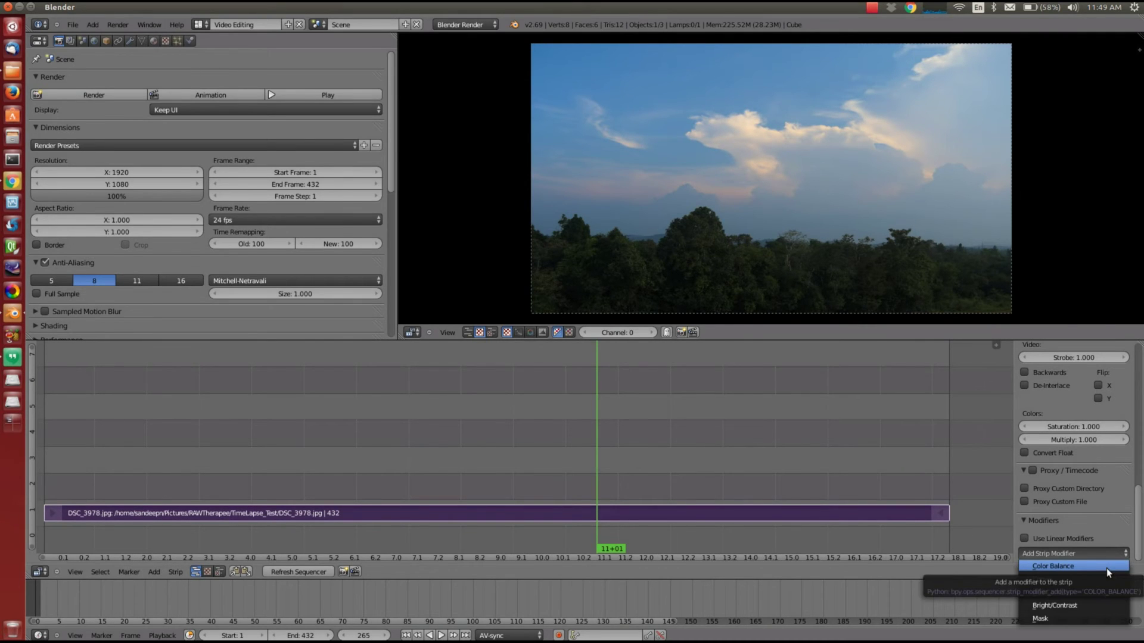
left_click(1106, 568)
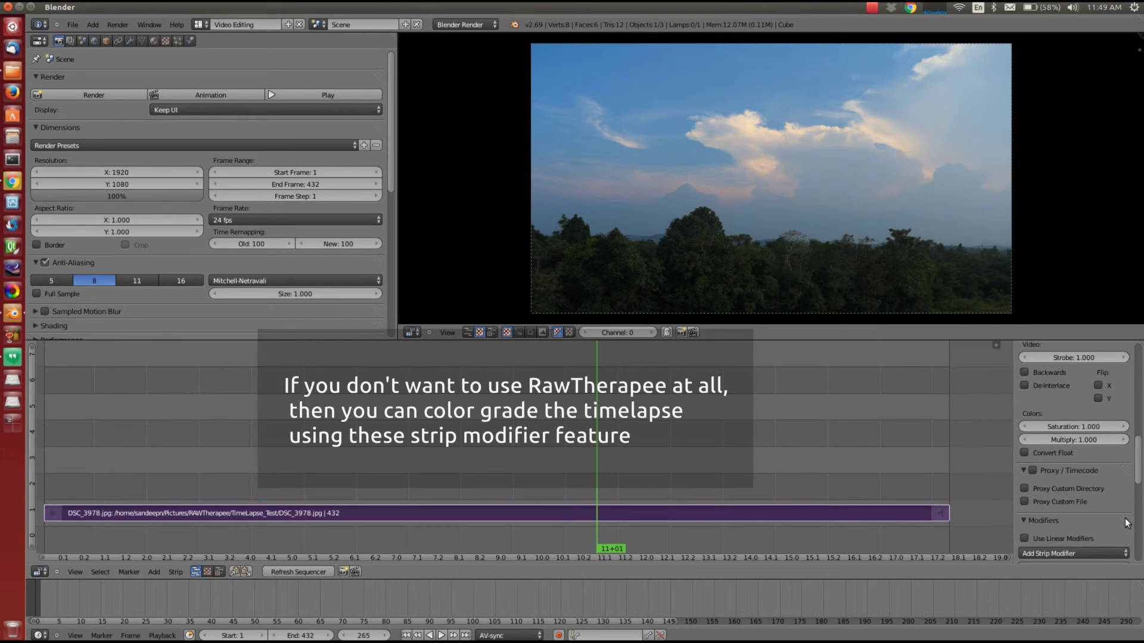
scroll(1102, 477, "down", 10)
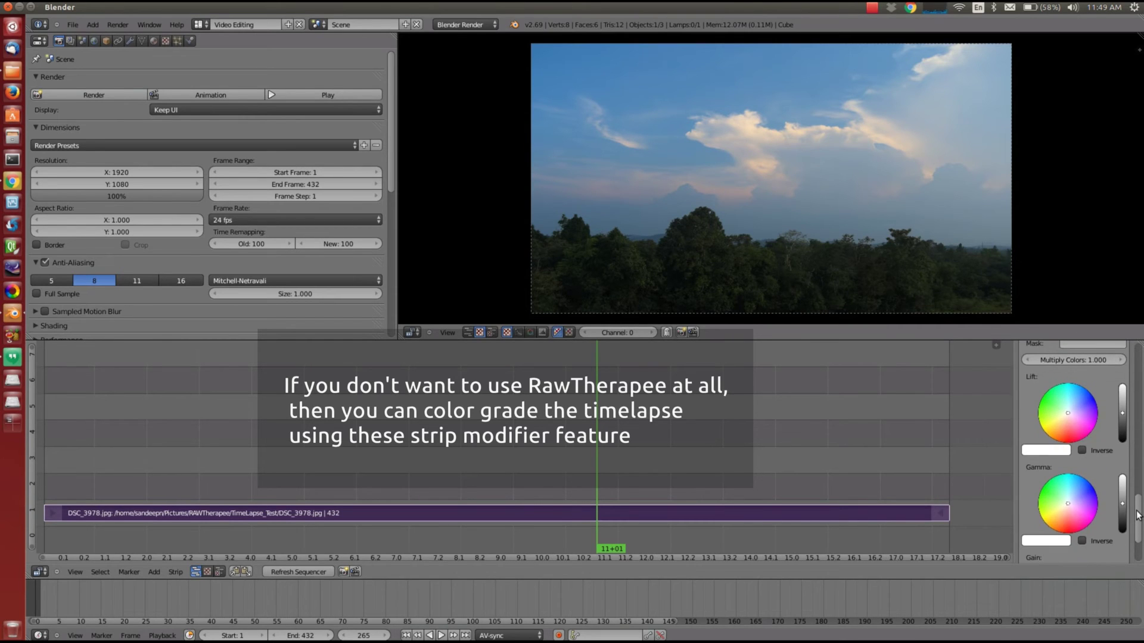
left_click(1066, 415)
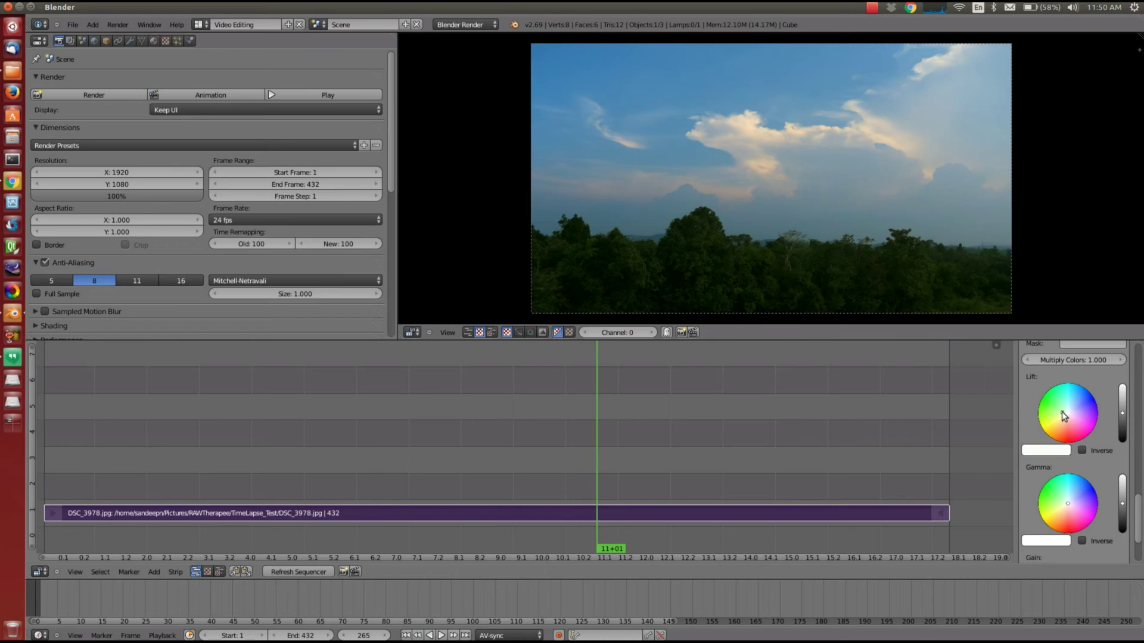
left_click(1071, 499)
Step: Add a Curves modifier and bend it into a contrast-boosting S-curve
scroll(1139, 490, "down", 3)
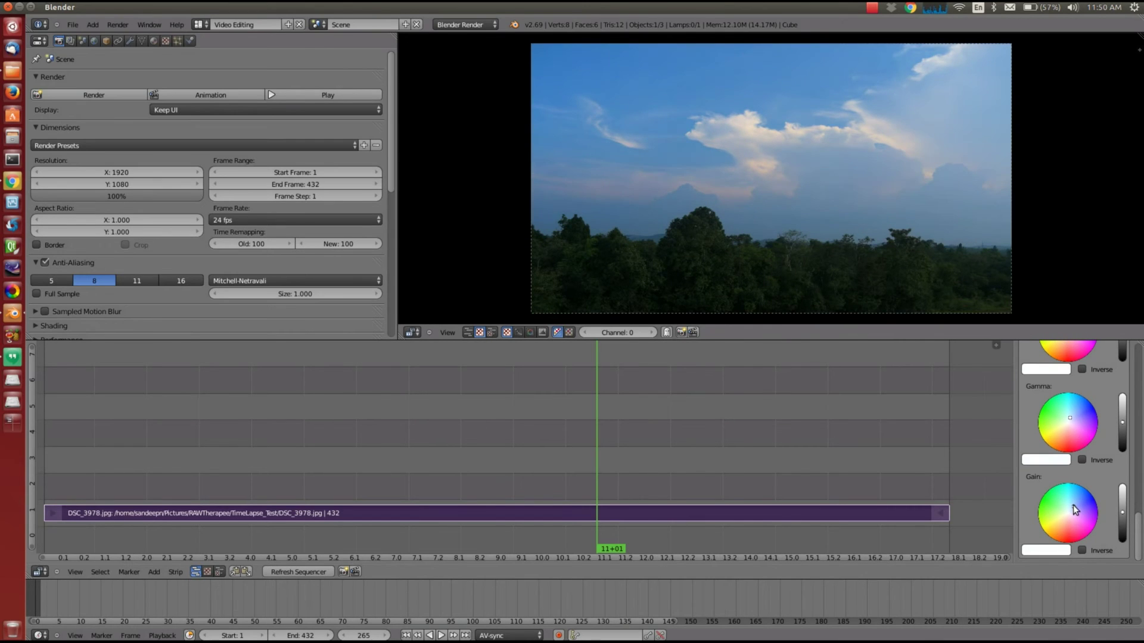
scroll(1117, 475, "up", 5)
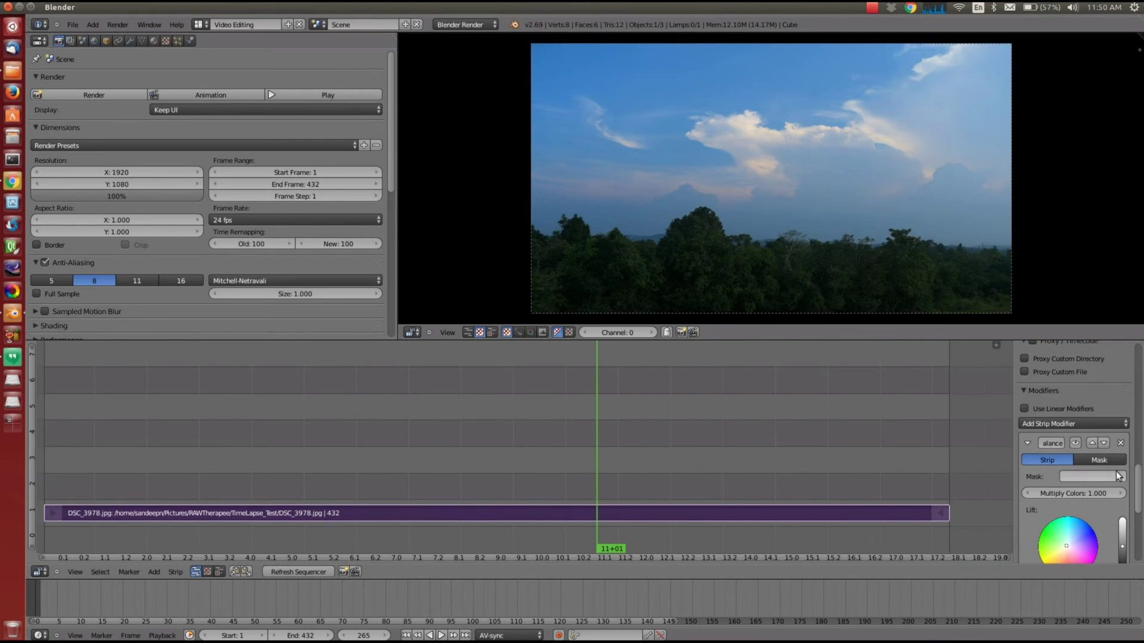
left_click(1091, 422)
left_click(1087, 442)
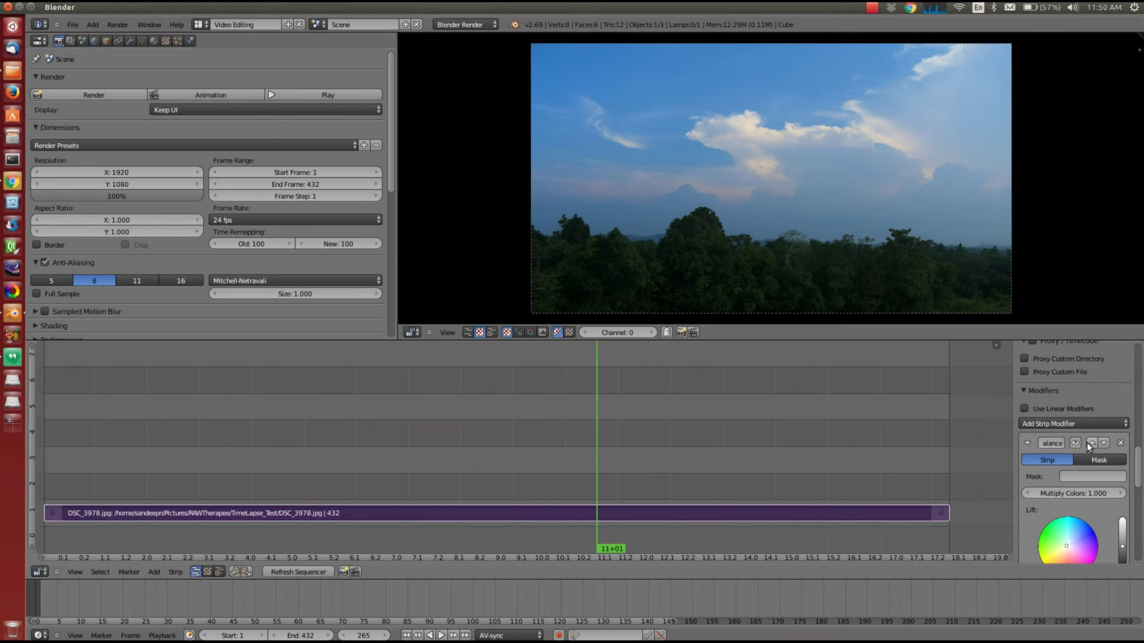
scroll(1130, 517, "down", 8)
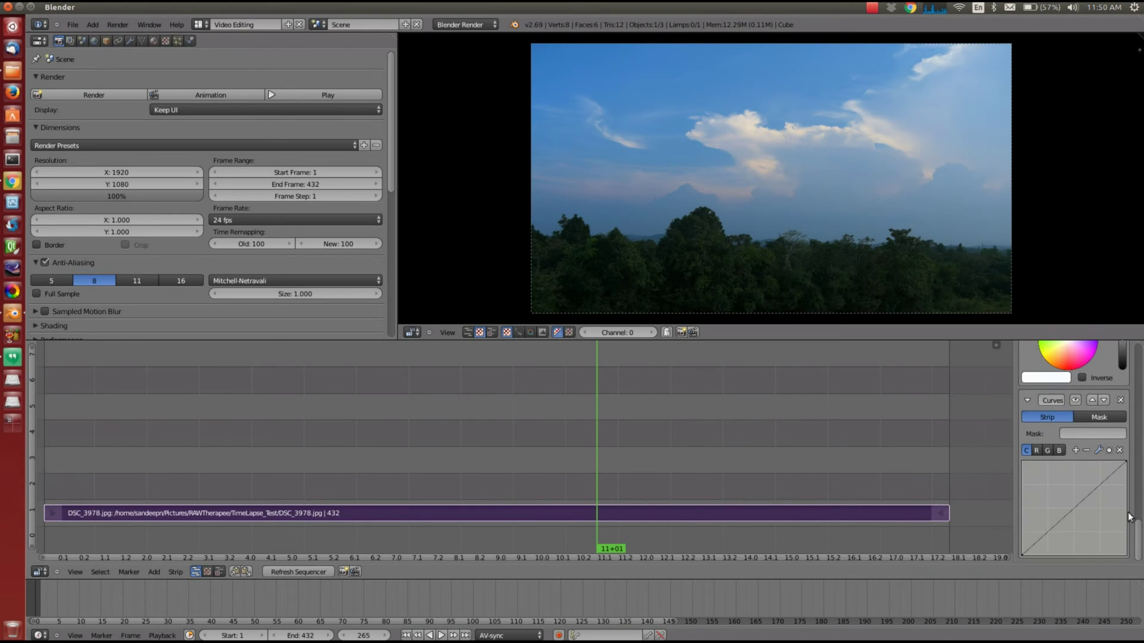
left_click_drag(1095, 490, 1086, 487)
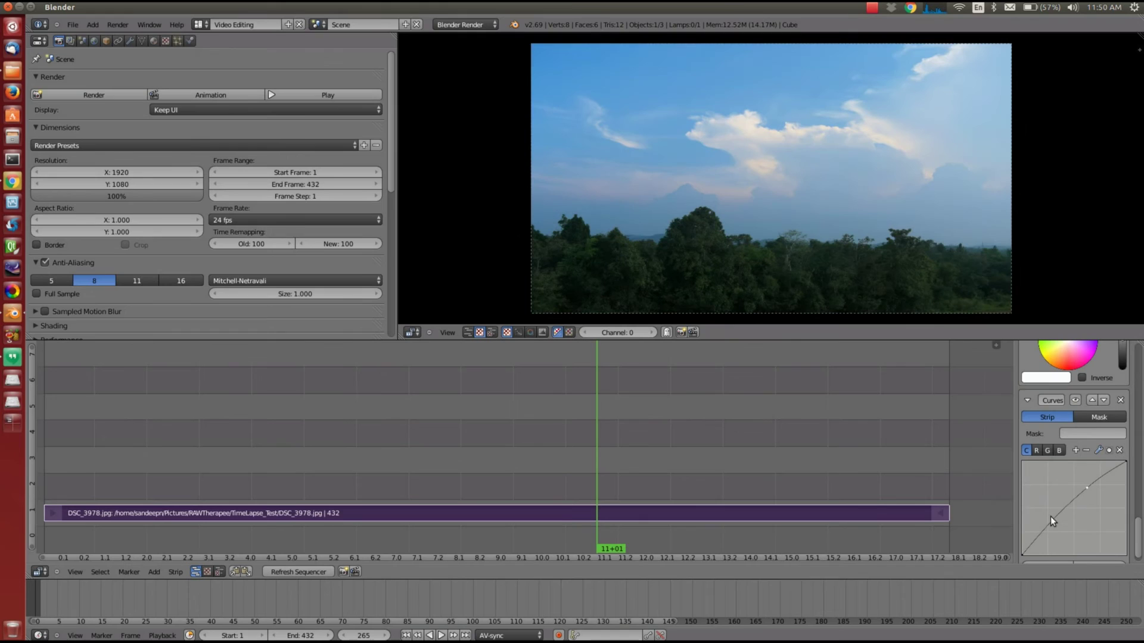
left_click(1057, 527)
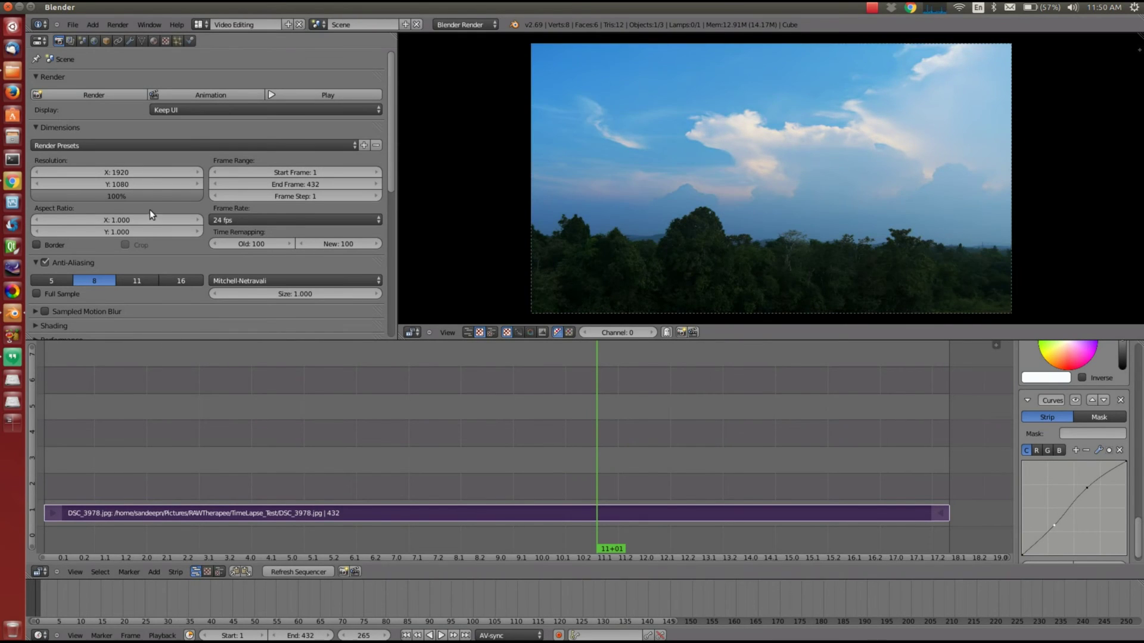
Step: Set the output file format to Xvid AVI with the H.264 video codec
scroll(149, 210, "down", 7)
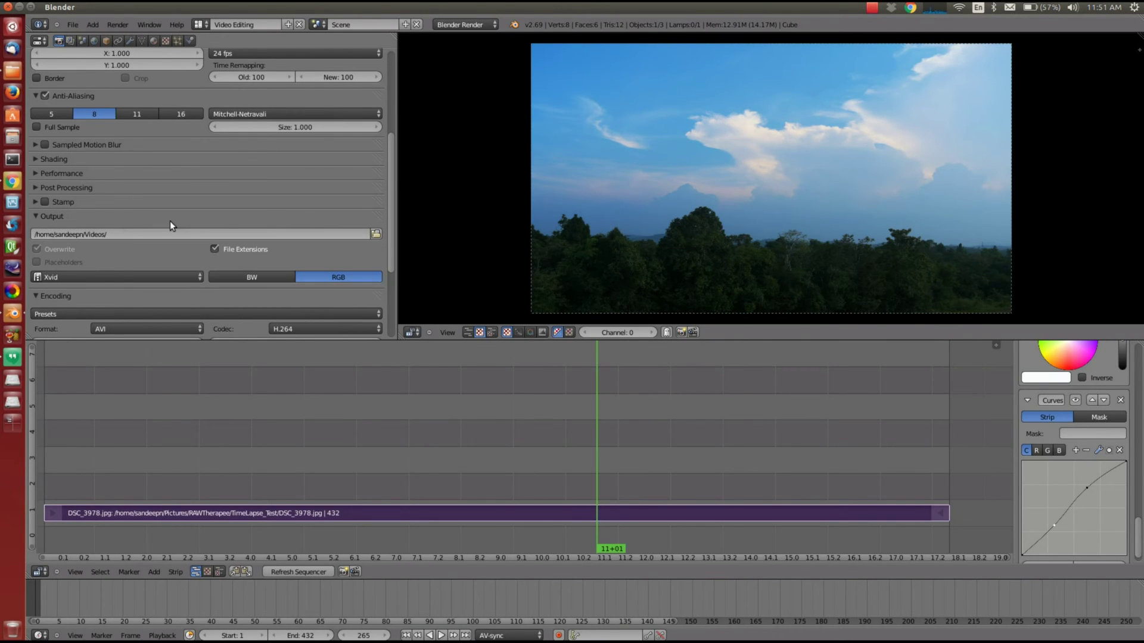
scroll(214, 202, "down", 3)
left_click(200, 202)
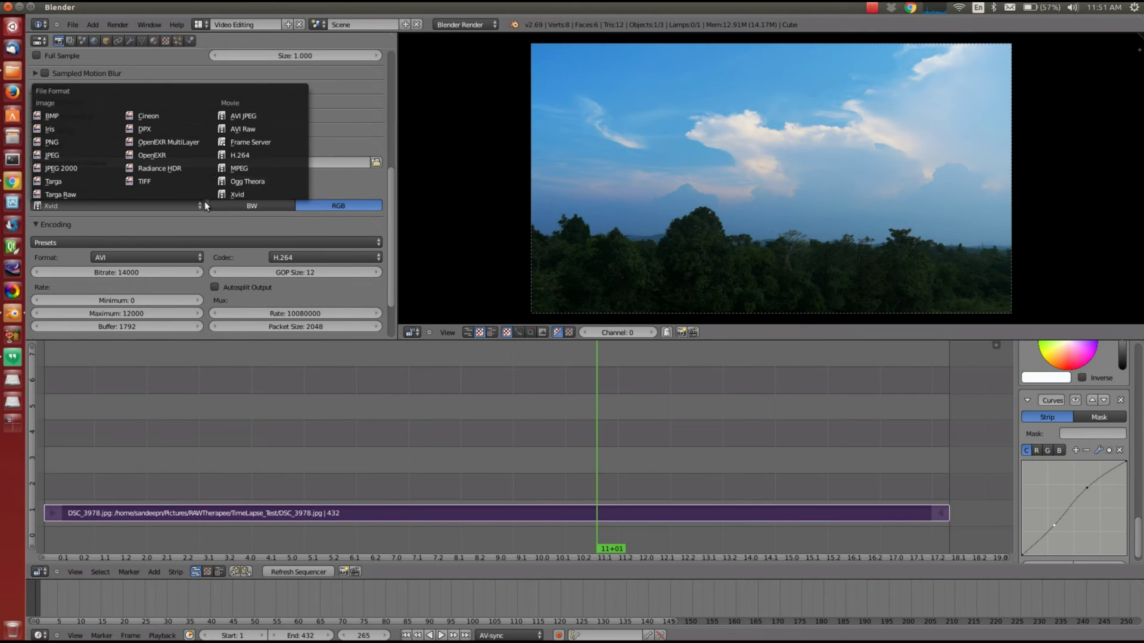
left_click(226, 193)
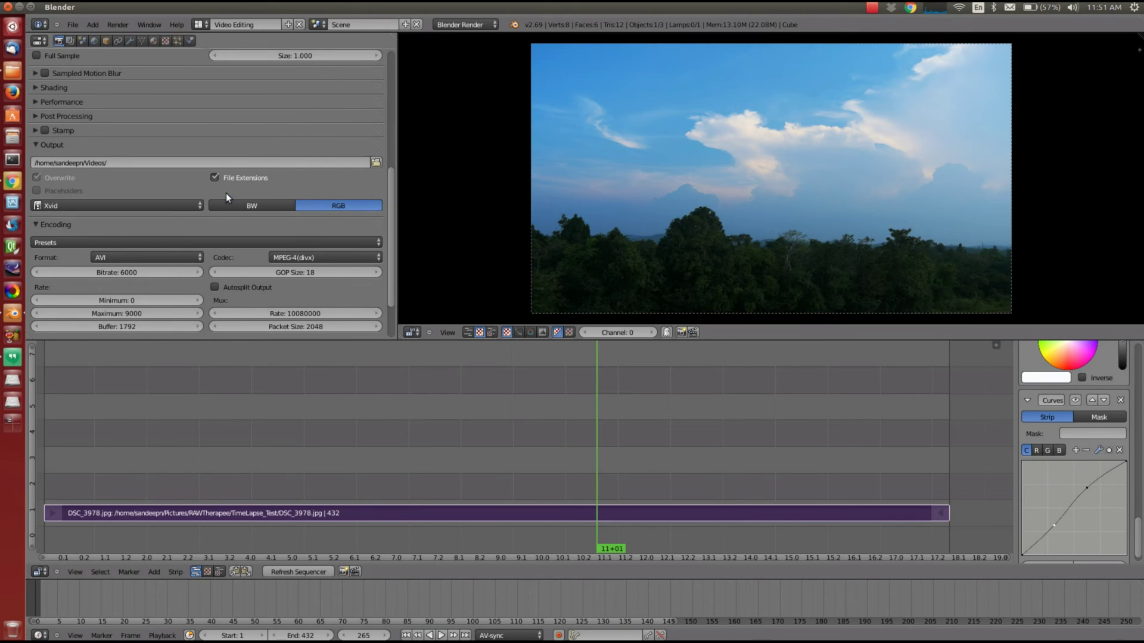
left_click(290, 257)
left_click(294, 165)
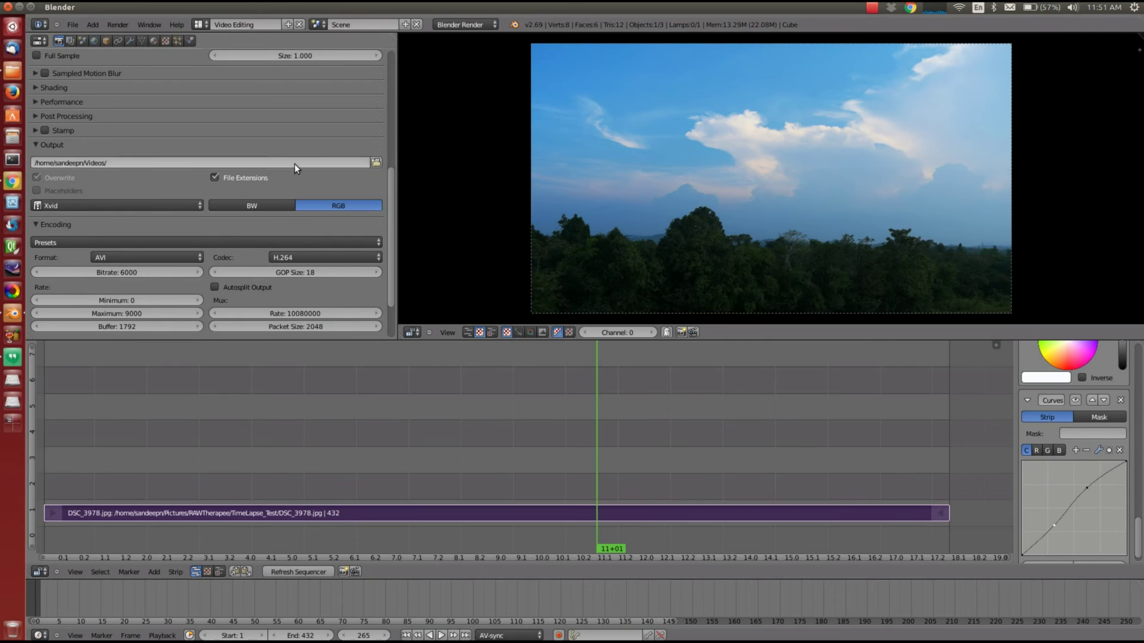
Step: Set bitrate and maximum rate to 20000 and GOP size to 12
left_click(147, 272)
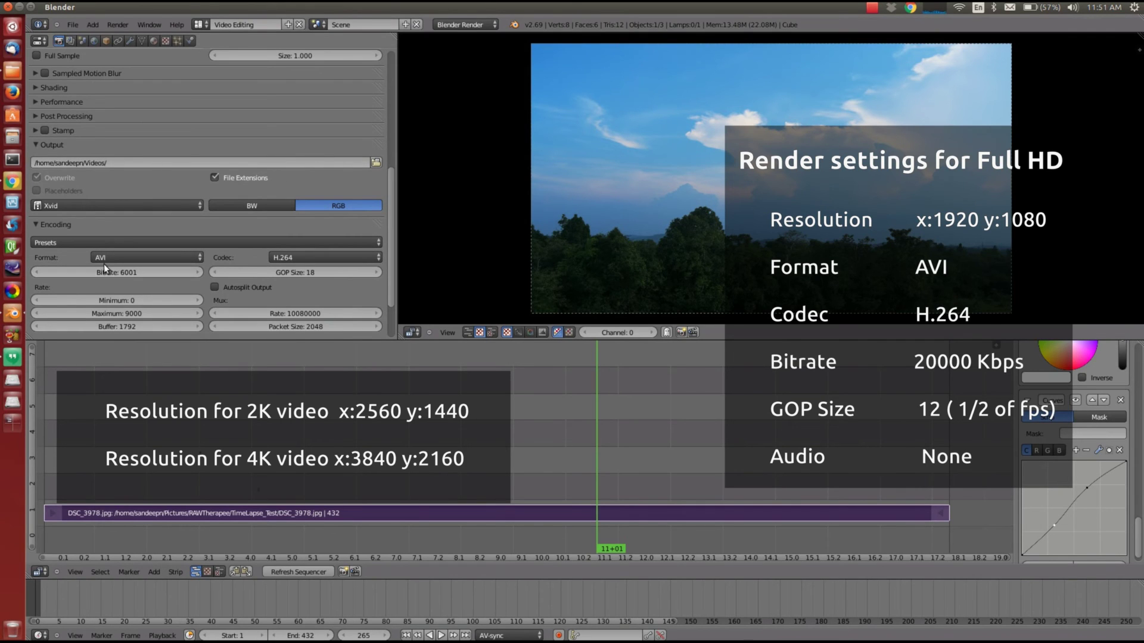
type("2")
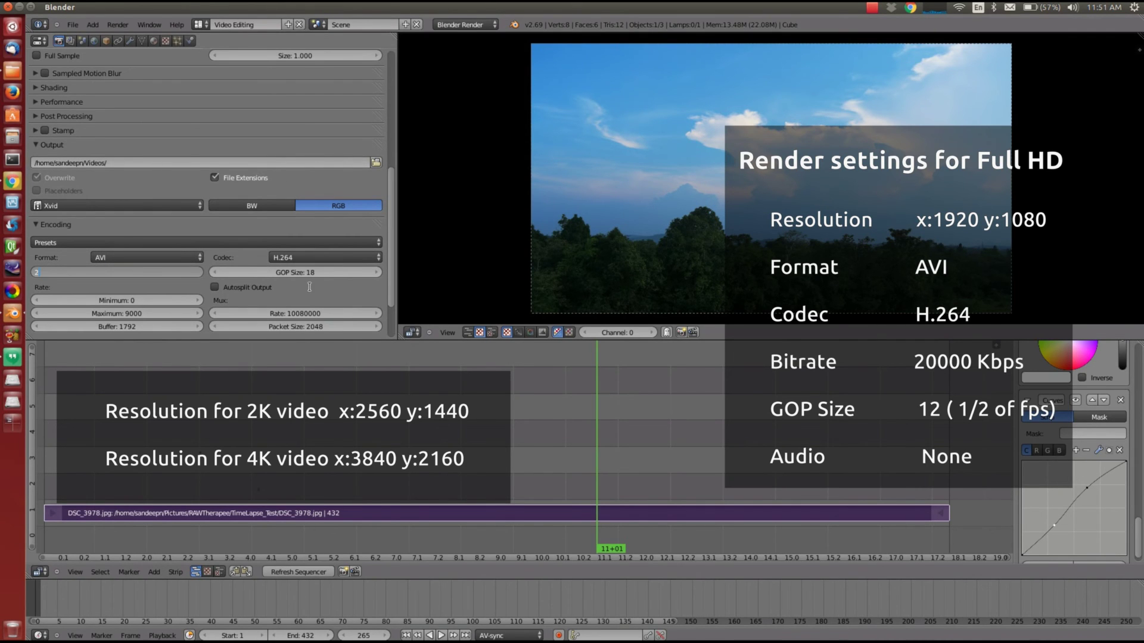
type("0000")
key("Return")
left_click(126, 313)
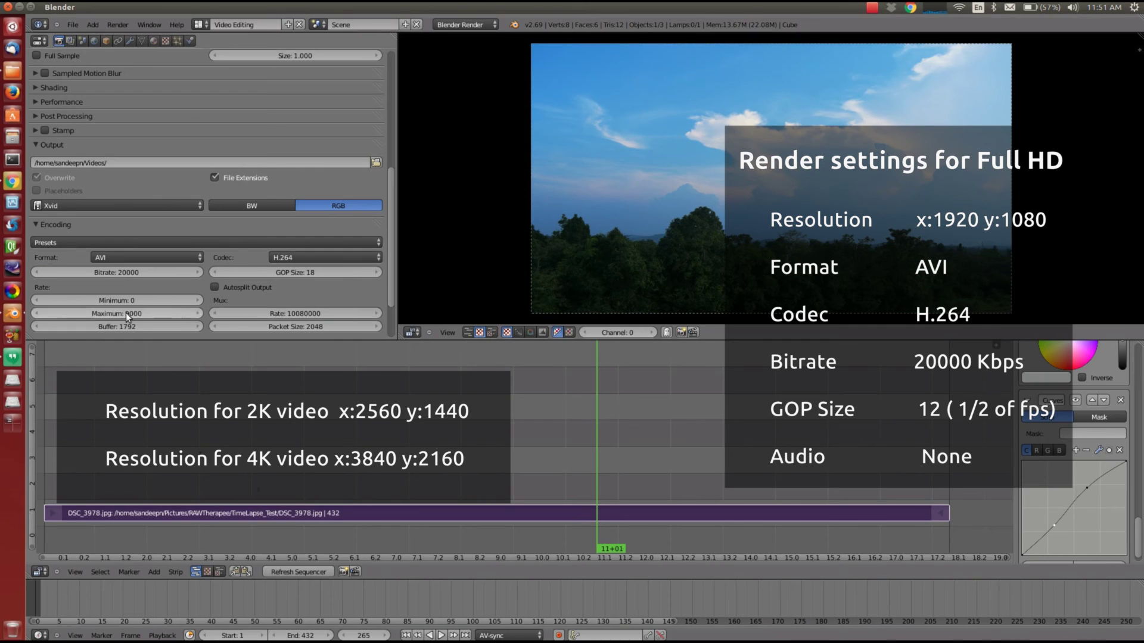
type("20000")
key("Return")
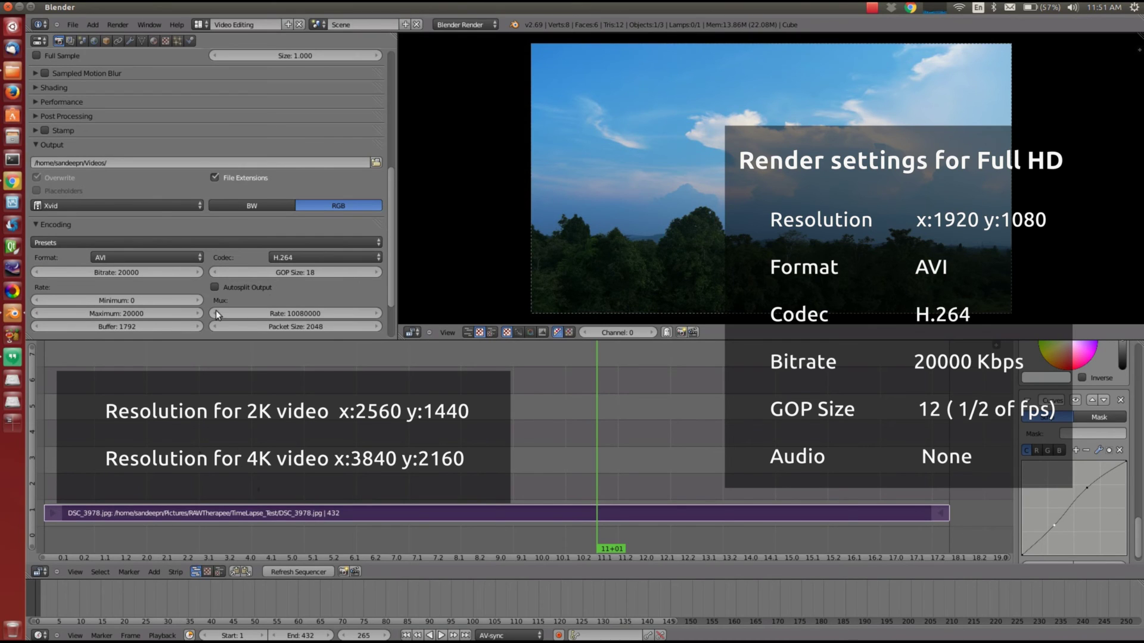
left_click(309, 274)
type("12")
key("Return")
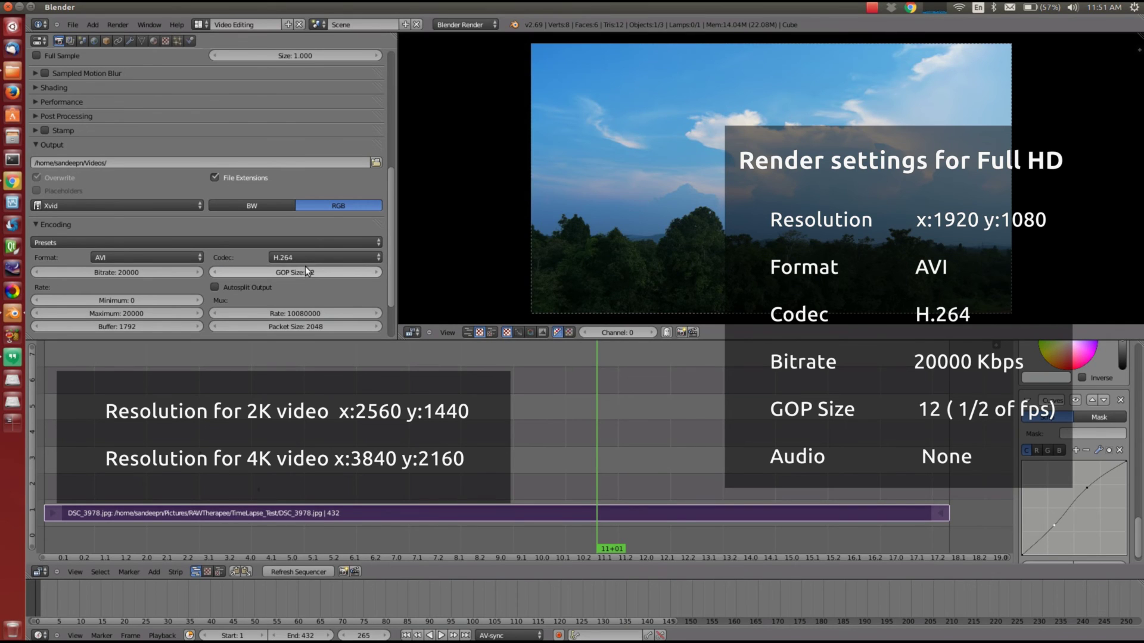
Step: Set the audio codec to None so the video has no sound
scroll(383, 263, "down", 3)
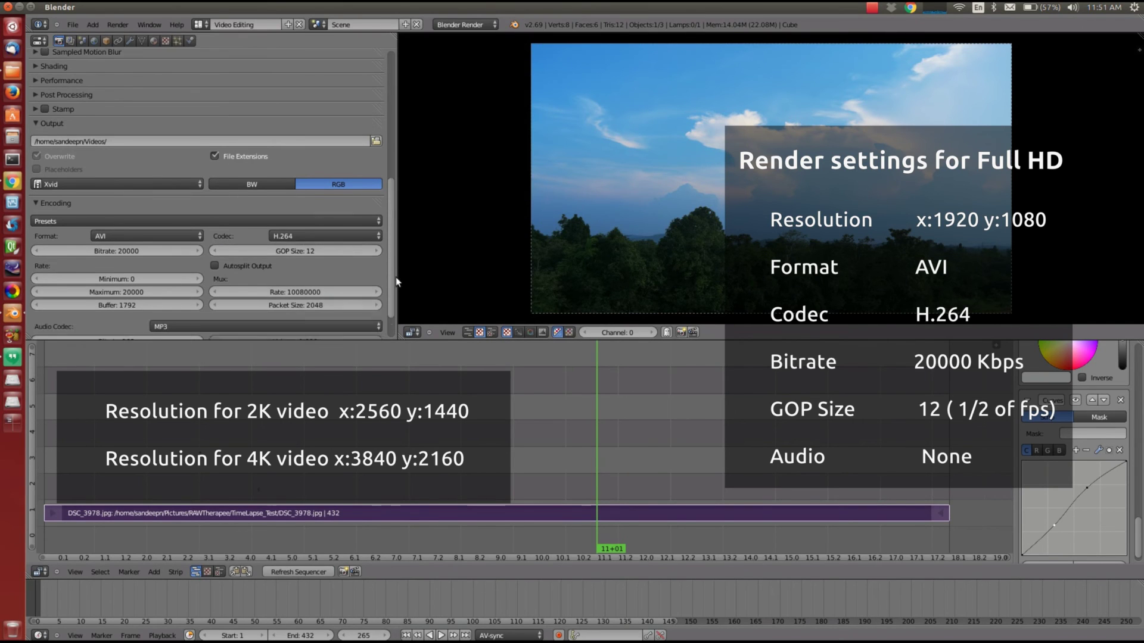
left_click(167, 286)
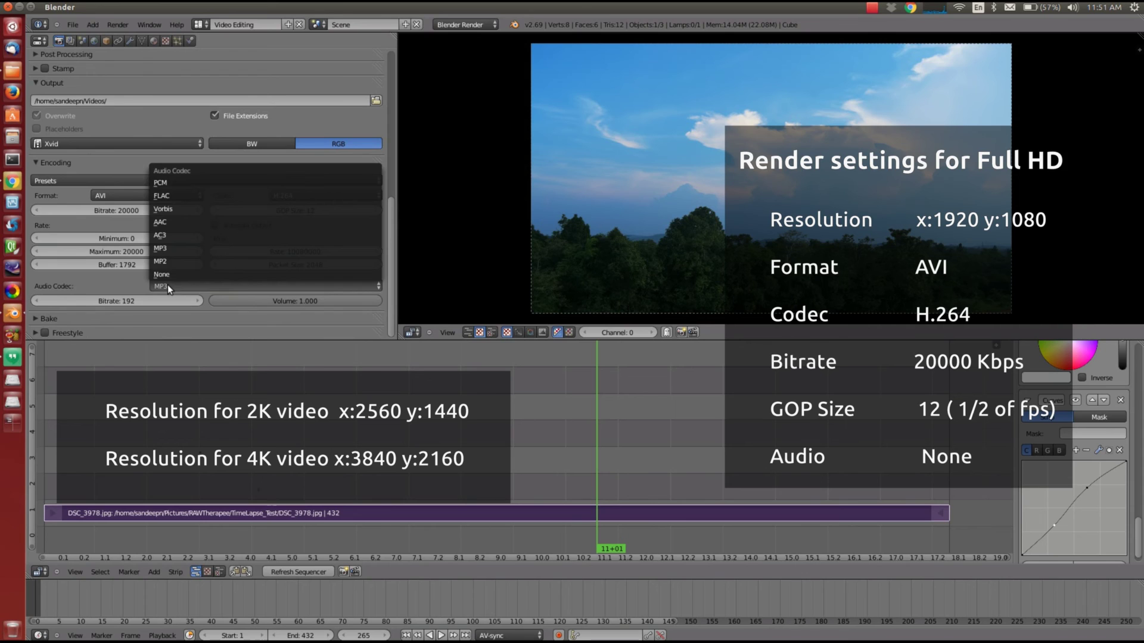
left_click(166, 274)
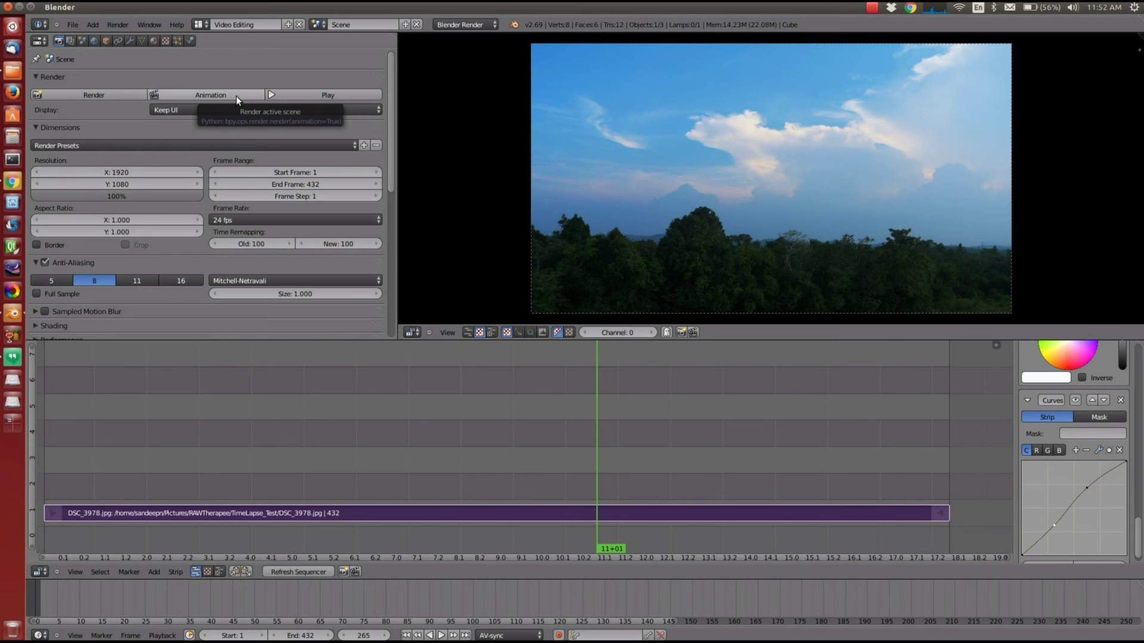
Step: Render the full sequence to 0001-0432.avi and view it in the TimeLapse folder
left_click(236, 95)
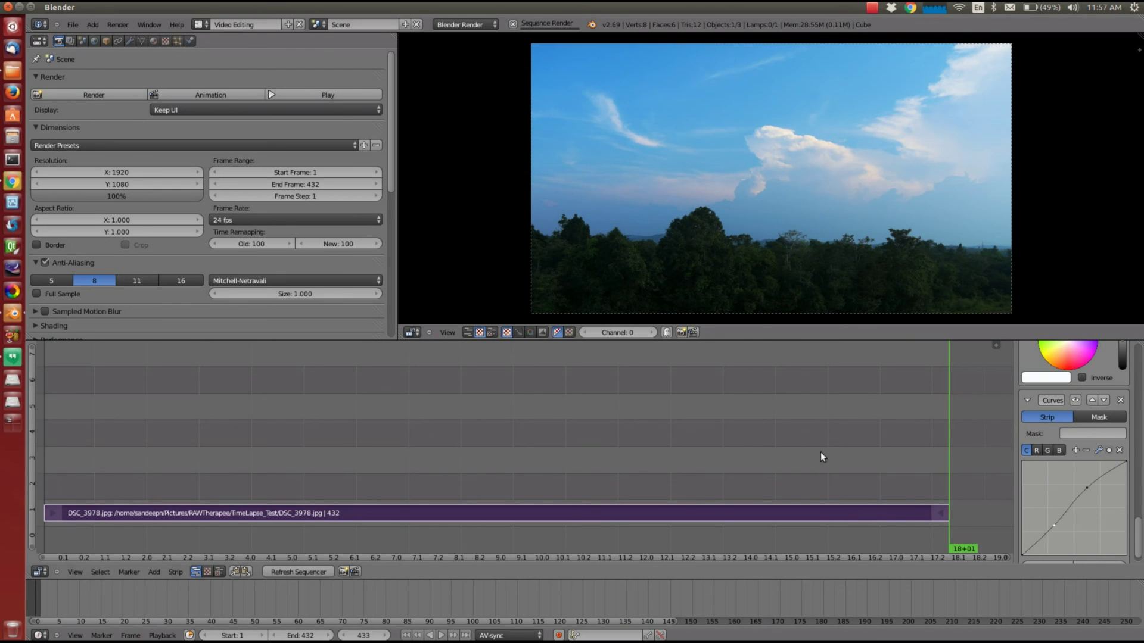
left_click(13, 70)
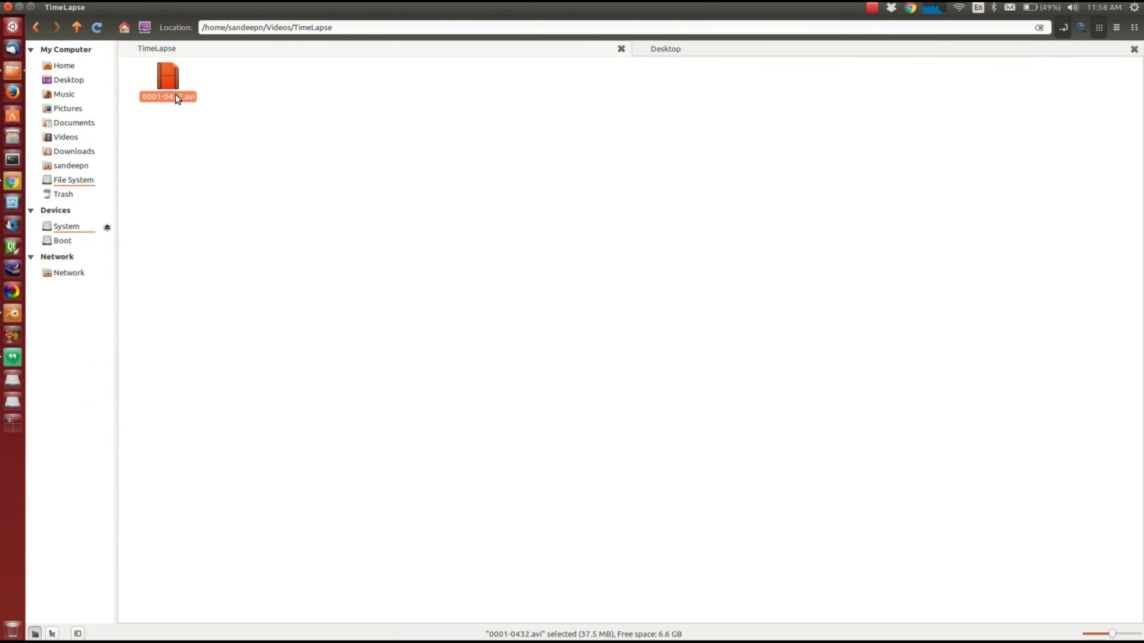
Step: Open 0001-0432.avi from the TimeLapse folder in the video player
left_click(206, 149)
left_click(169, 83)
double_click(169, 84)
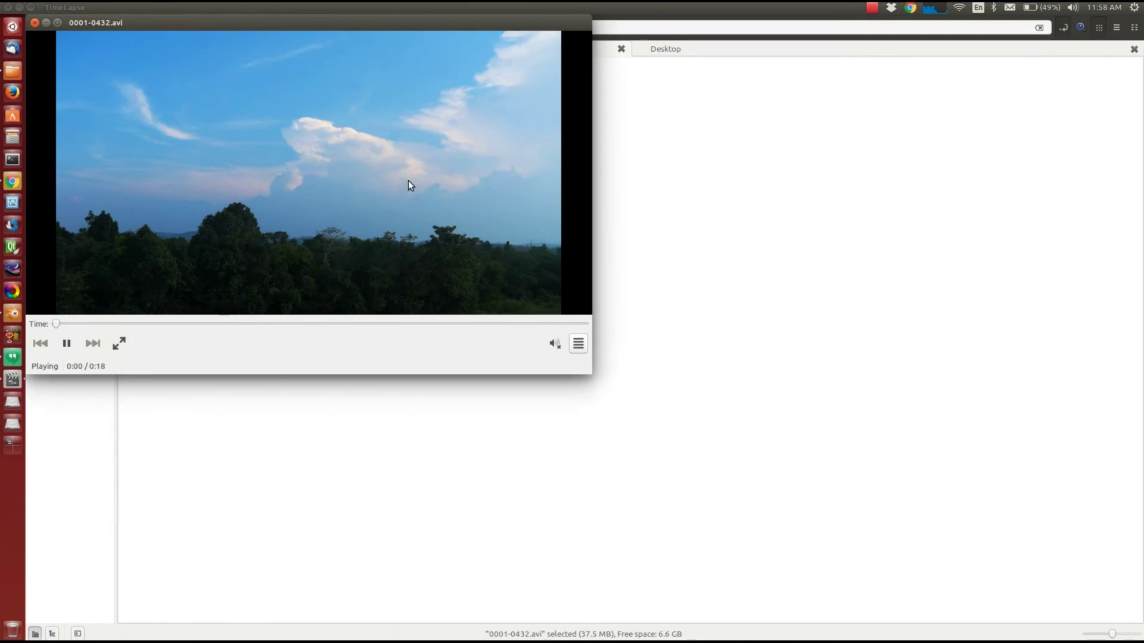
Step: Centre and enlarge the player window, then play the time-lapse from the start
left_click_drag(364, 22, 611, 108)
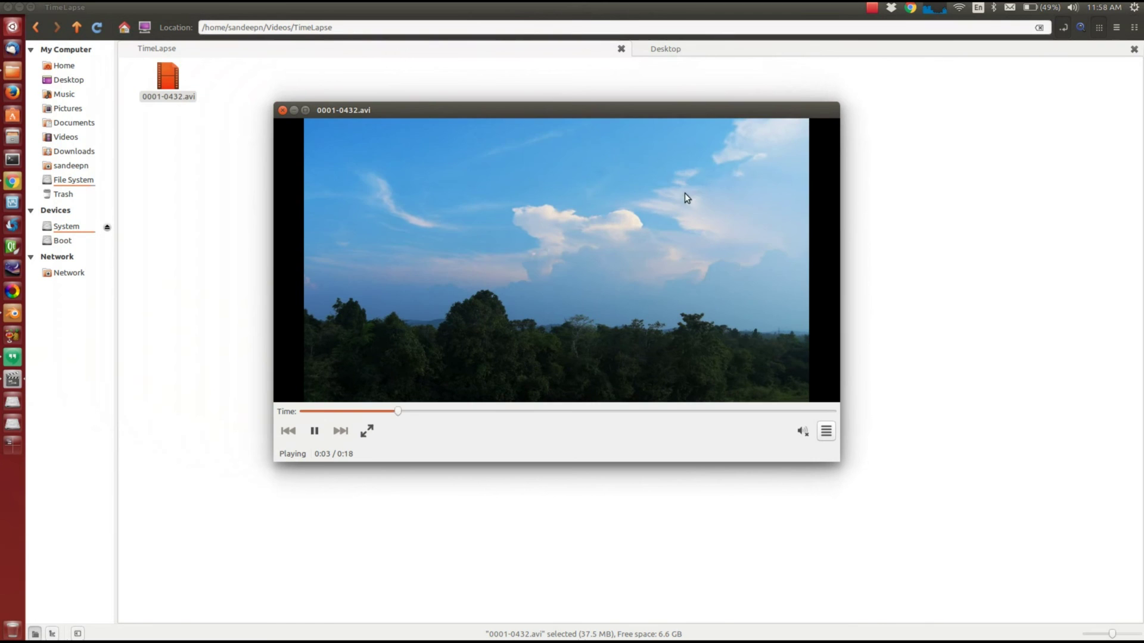
left_click_drag(836, 459, 1098, 582)
left_click(340, 552)
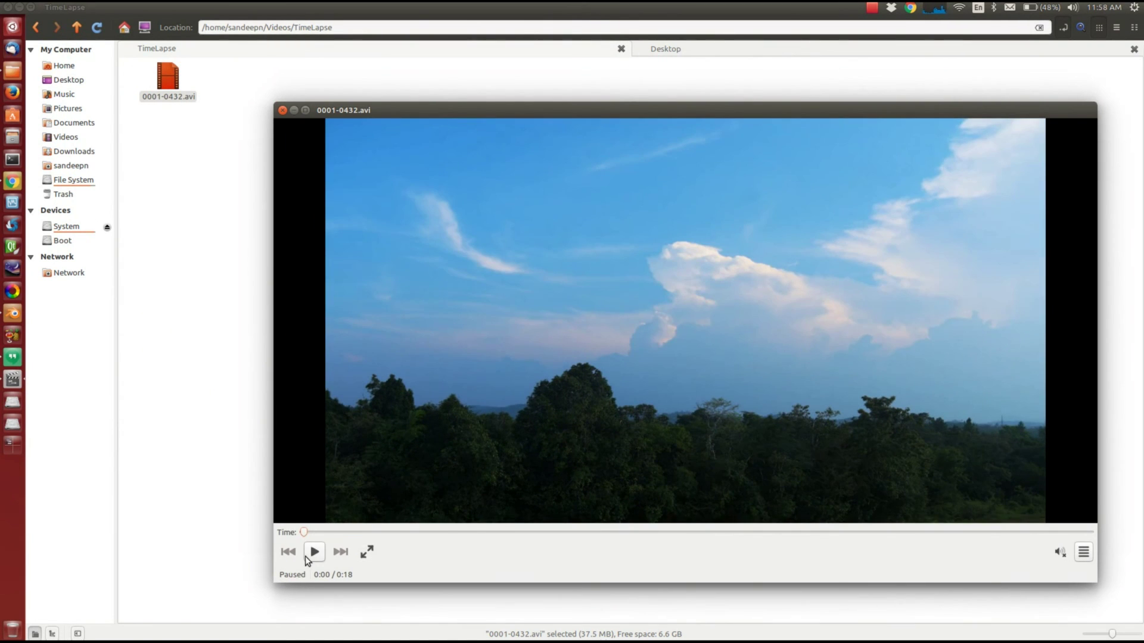
left_click(314, 553)
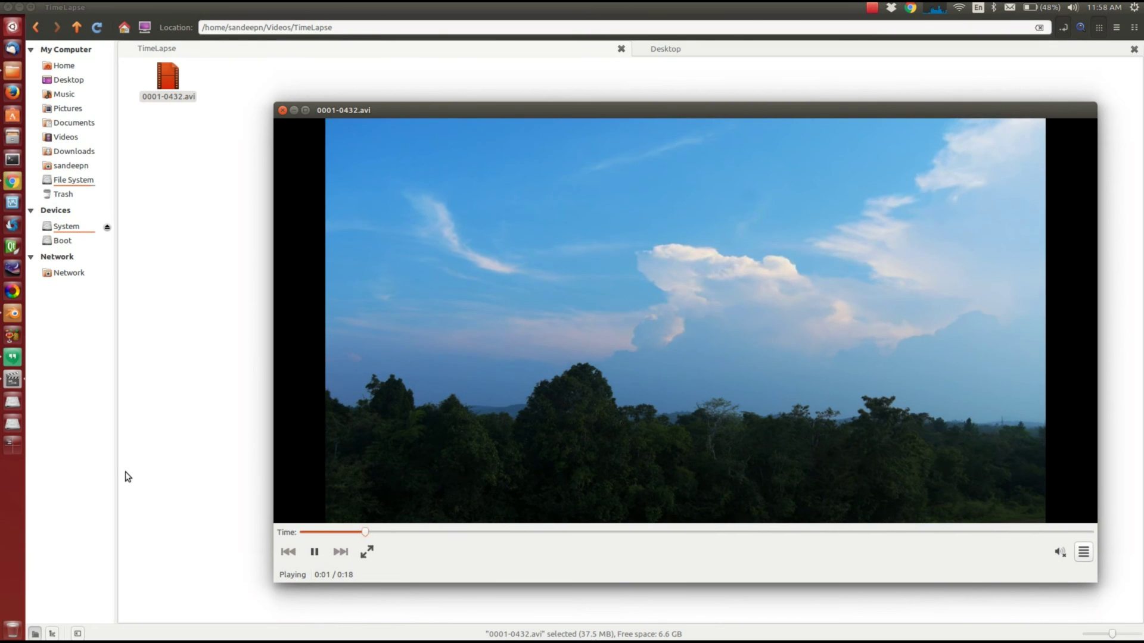